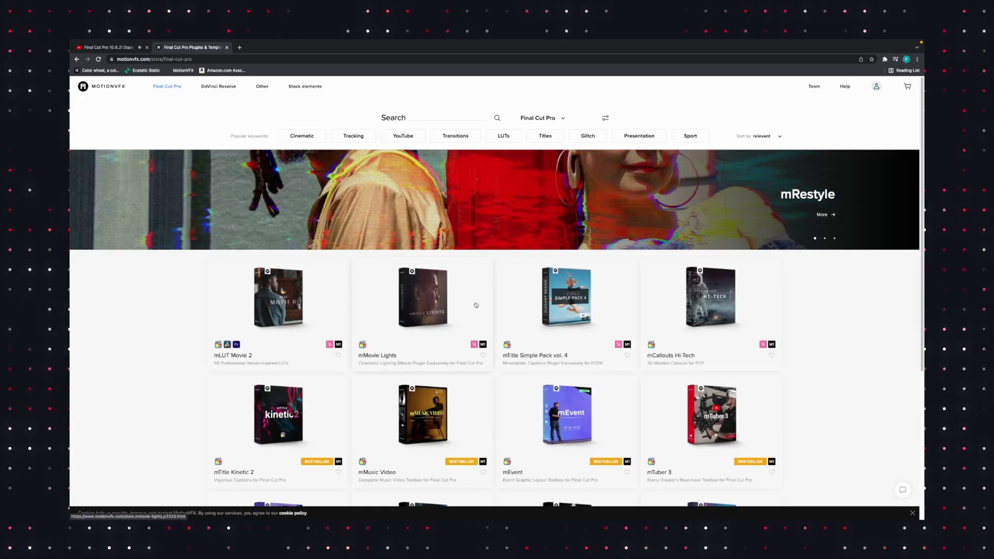
Scroll down the MotionVFX store listing toward the mTuber 2 DV product.
scroll(472, 308, "down", 5)
scroll(478, 302, "down", 20)
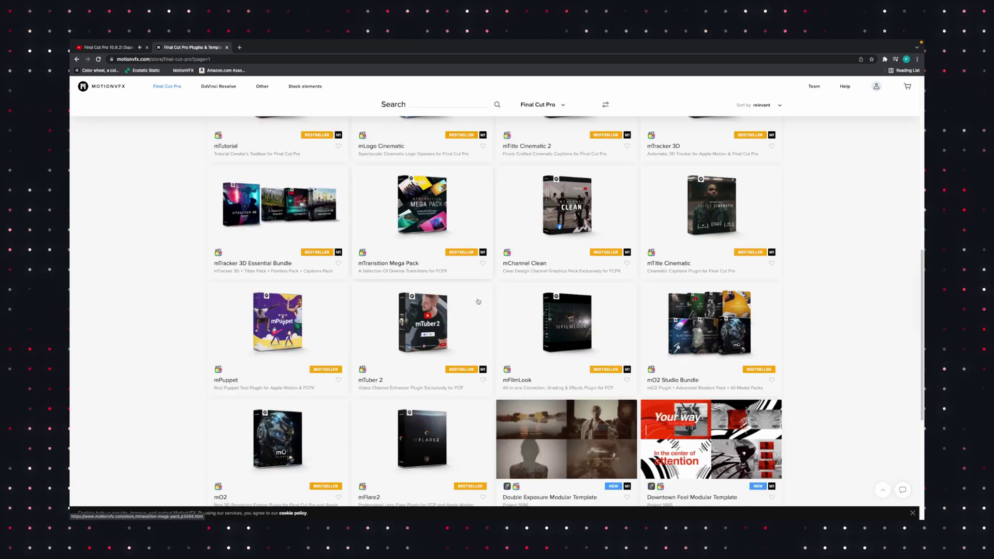
scroll(478, 301, "down", 20)
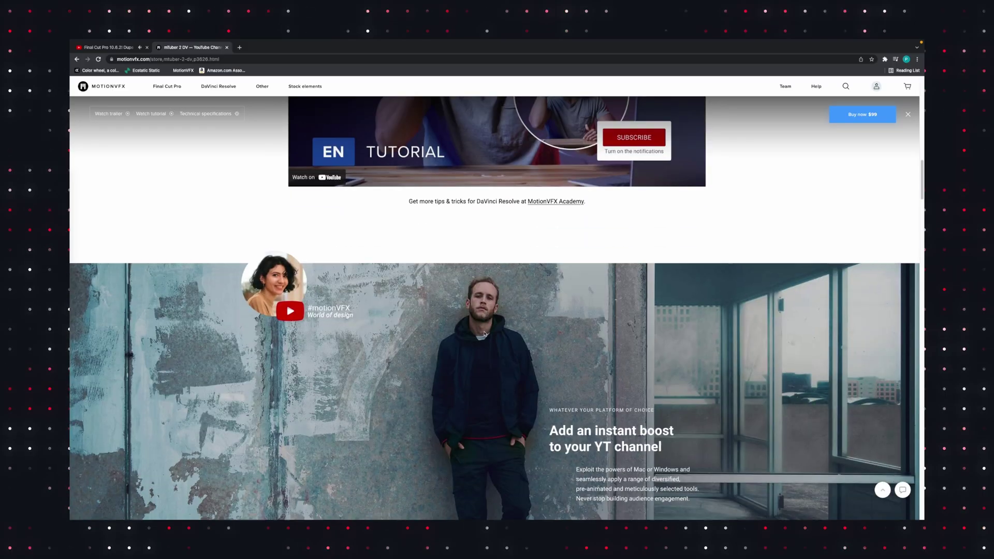
Scroll down the mTuber 2 DV product page to review its details.
scroll(484, 334, "down", 20)
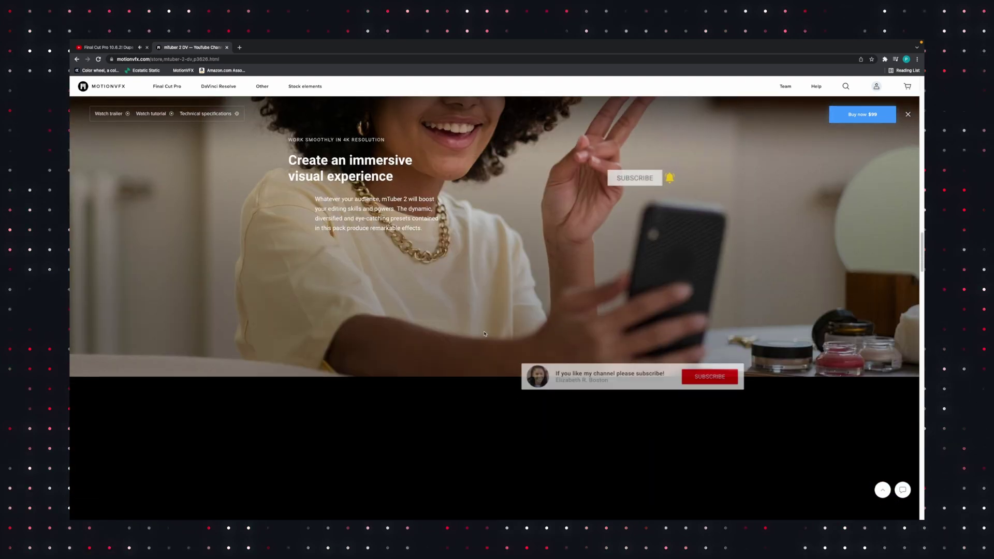
scroll(485, 333, "down", 1)
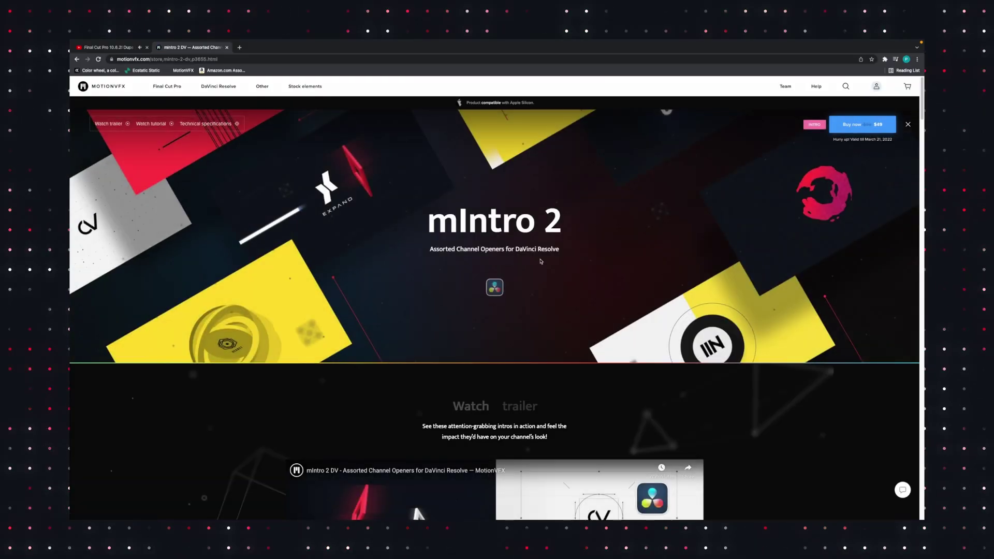
scroll(456, 254, "down", 6)
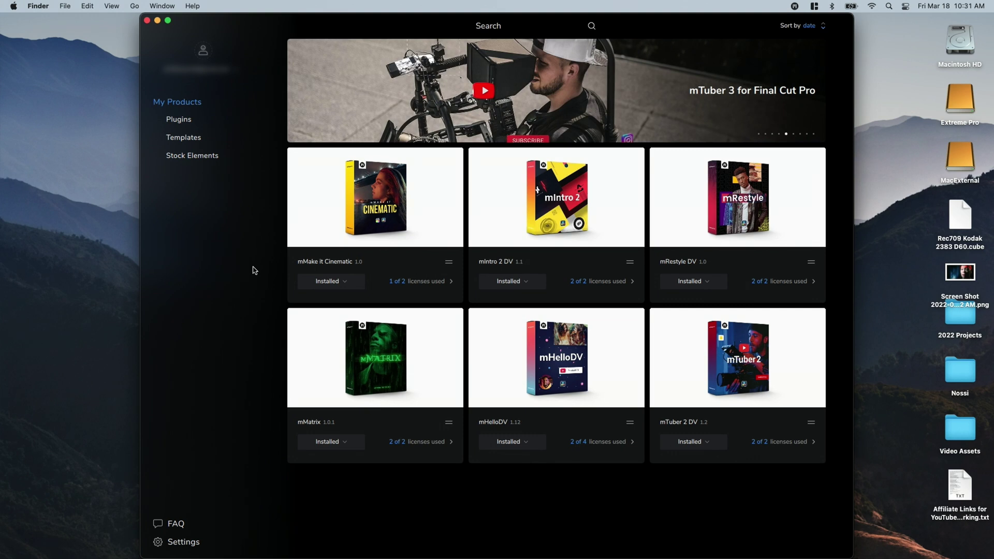
Check the reinstall and uninstall options in My Products, then close mInstaller.
left_click(347, 284)
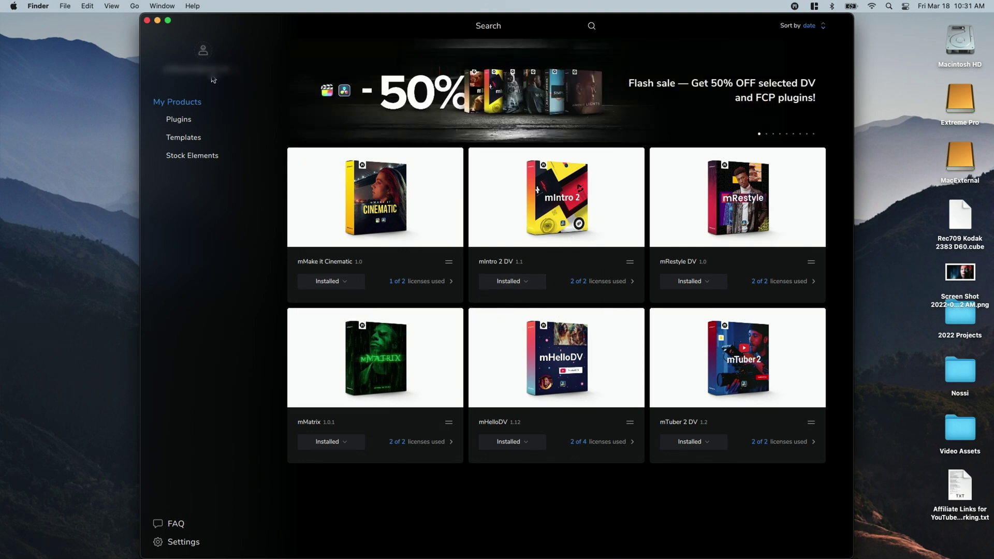
left_click(147, 21)
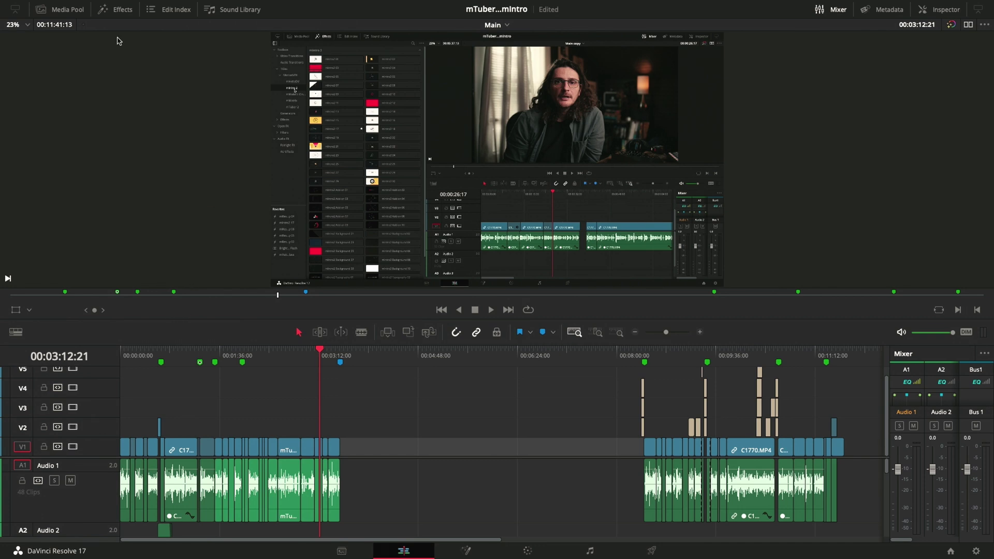
Show the Effects library's full Toolbox listing and scroll through it, with the timeline zoomed to fit.
left_click(123, 11)
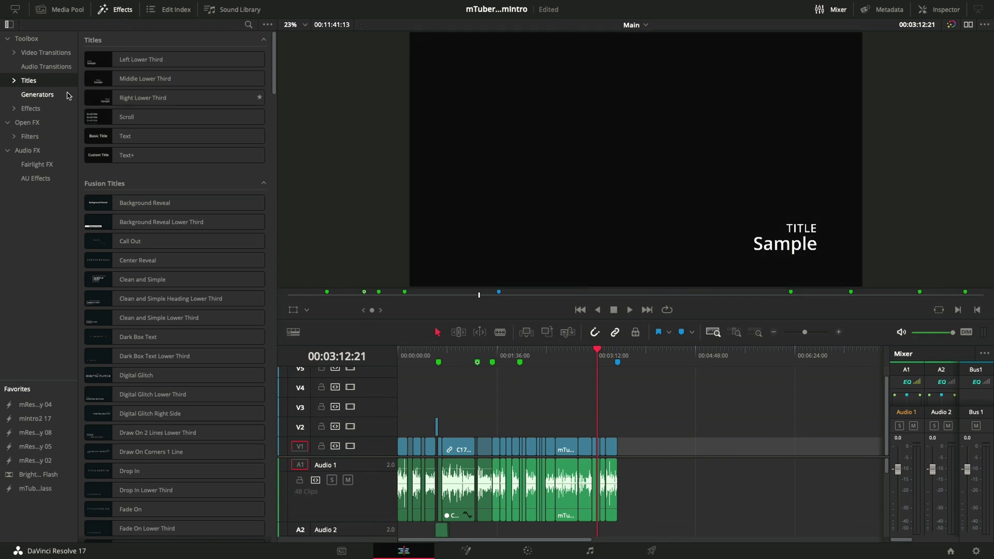
key("shift+z")
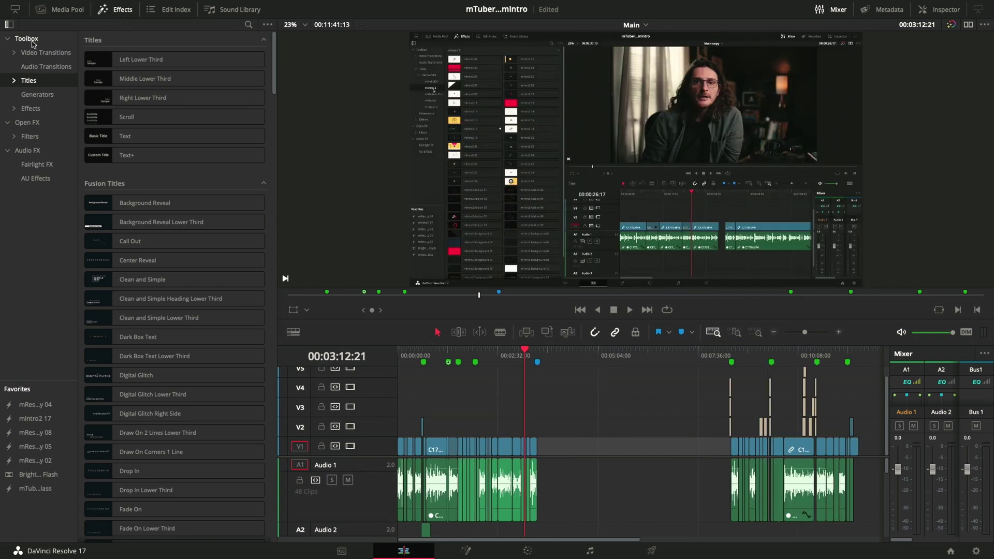
left_click(32, 43)
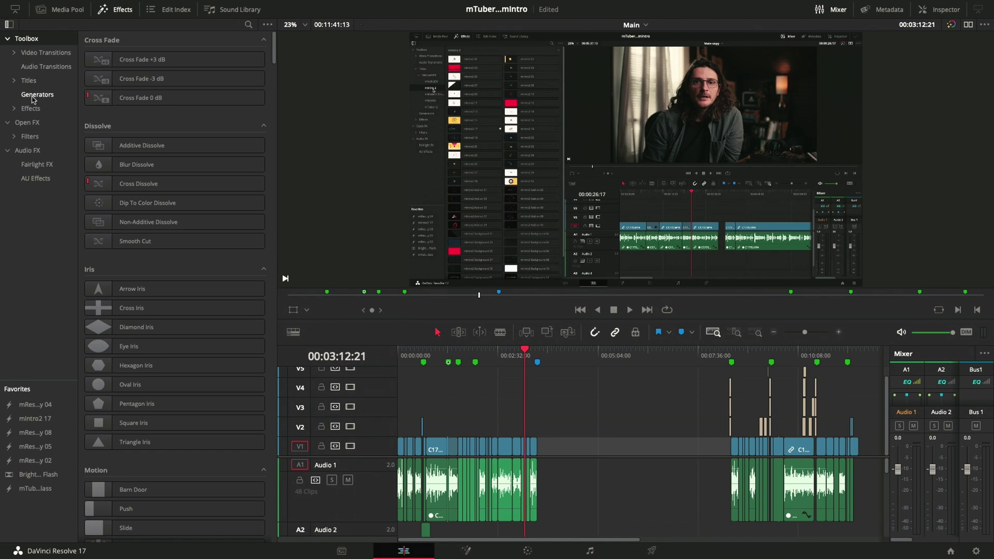
left_click_drag(275, 53, 266, 361)
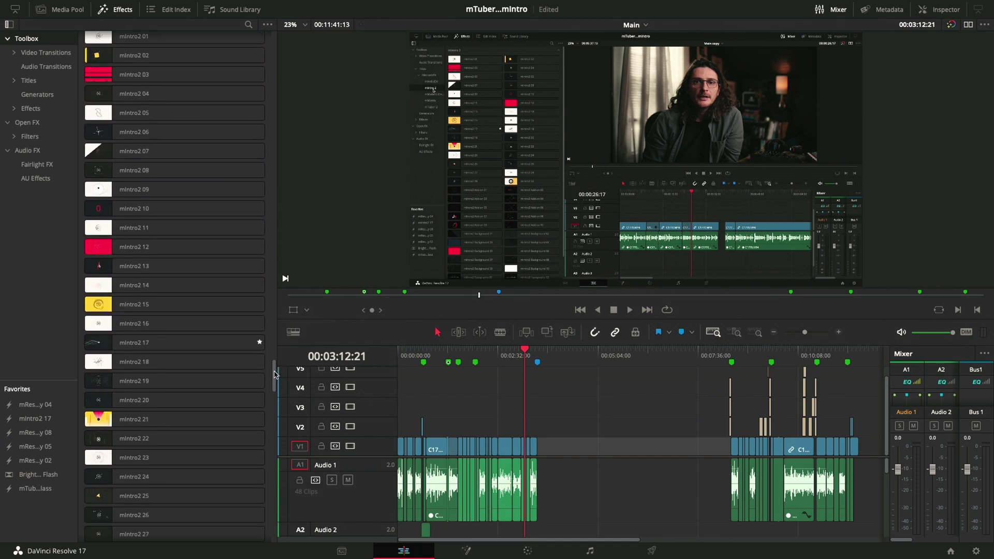
left_click_drag(275, 380, 276, 385)
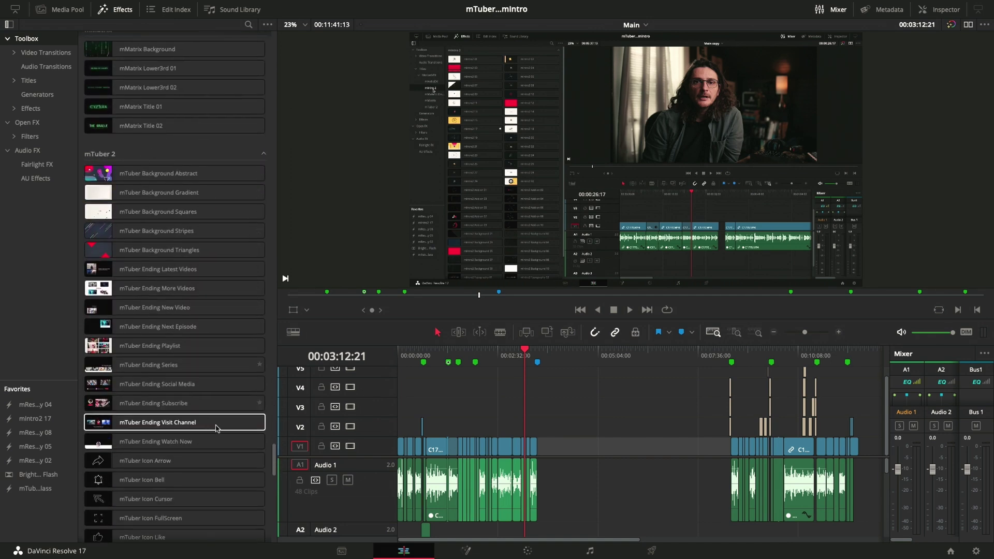
left_click_drag(274, 461, 295, 337)
Preview the mTuber Magnifying Glass effect and mHelloDV Avatar title, then jump to the Effects and Titles sections.
left_click(136, 340)
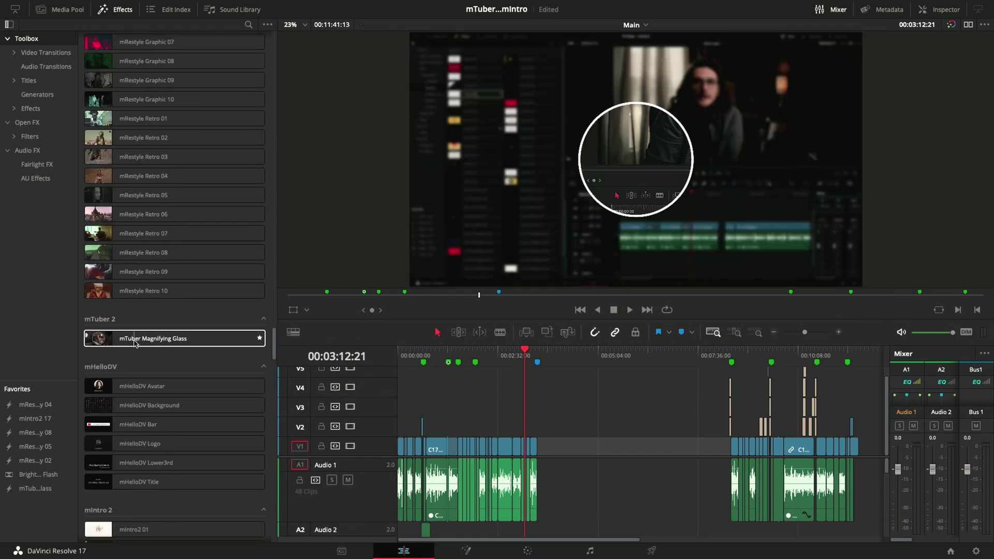
left_click(244, 385)
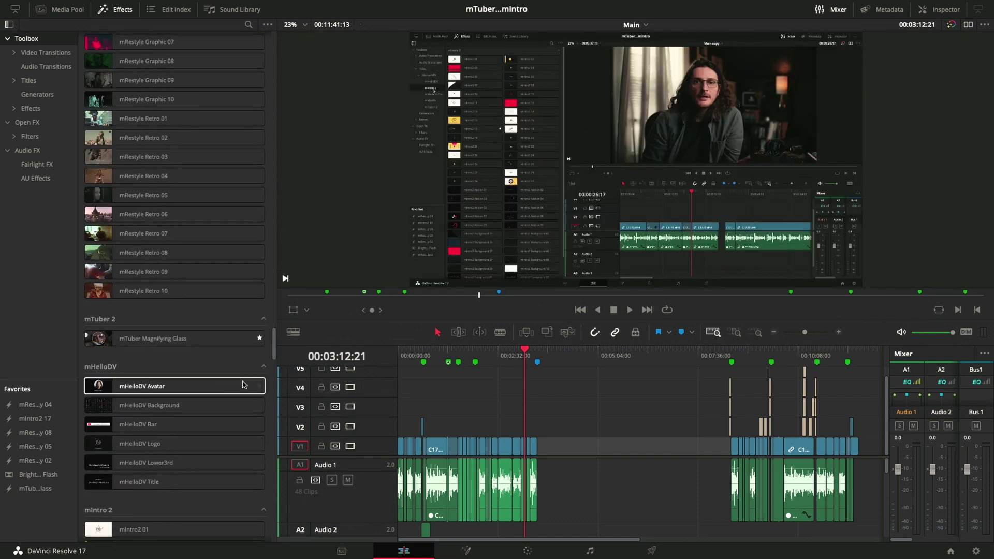
scroll(257, 468, "down", 5)
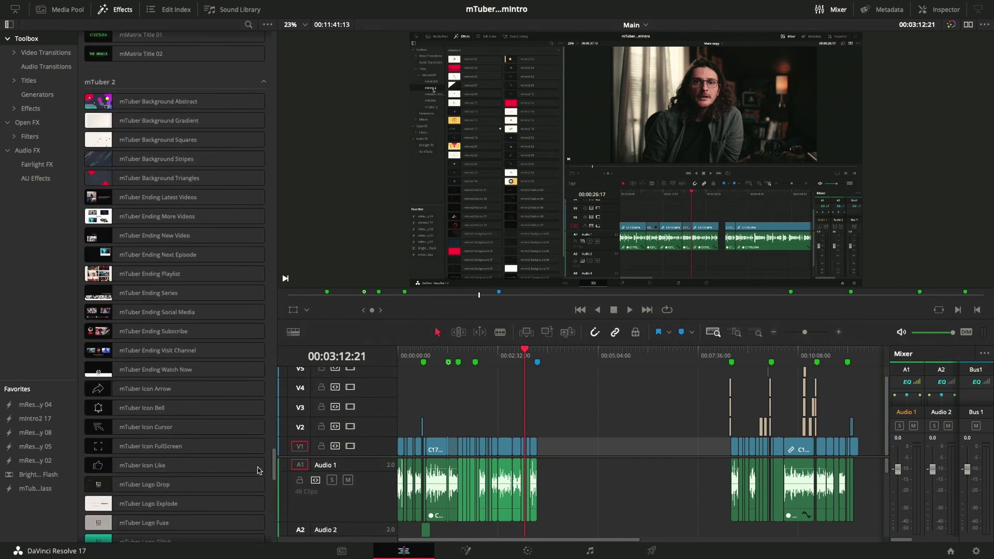
scroll(257, 468, "up", 10)
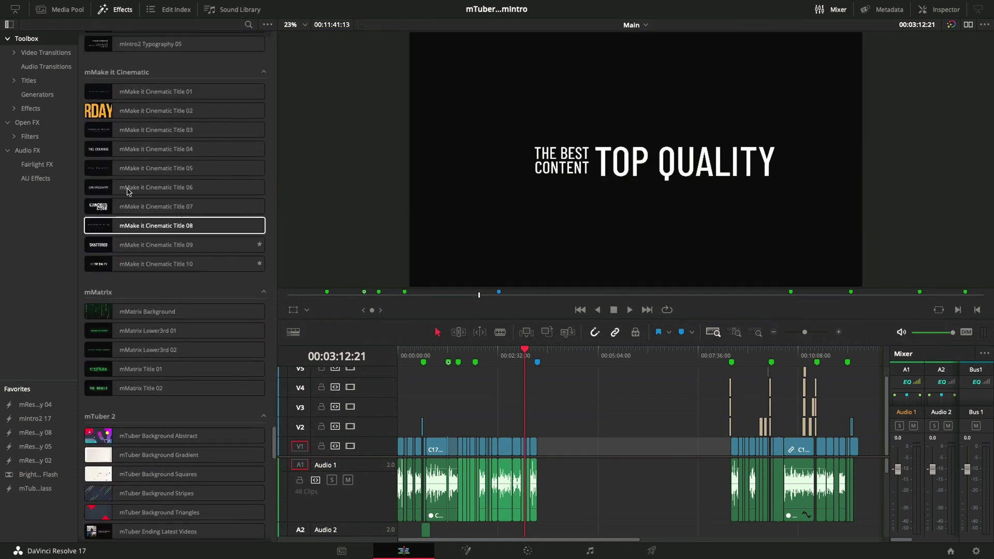
left_click(29, 109)
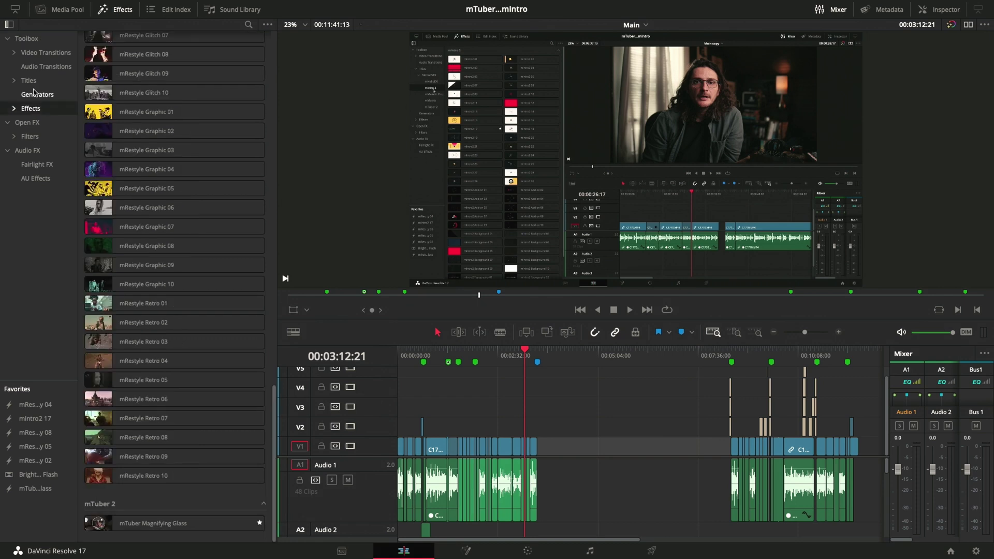
left_click(29, 81)
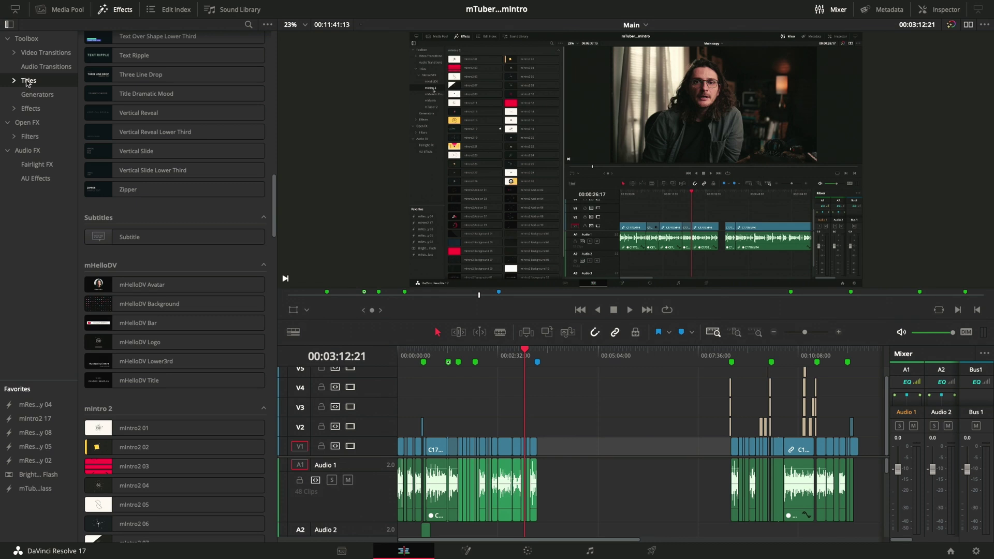
Expand Titles > MotionVFX and list the mIntro 2, then the mTuber 2 titles.
left_click(26, 39)
left_click(28, 81)
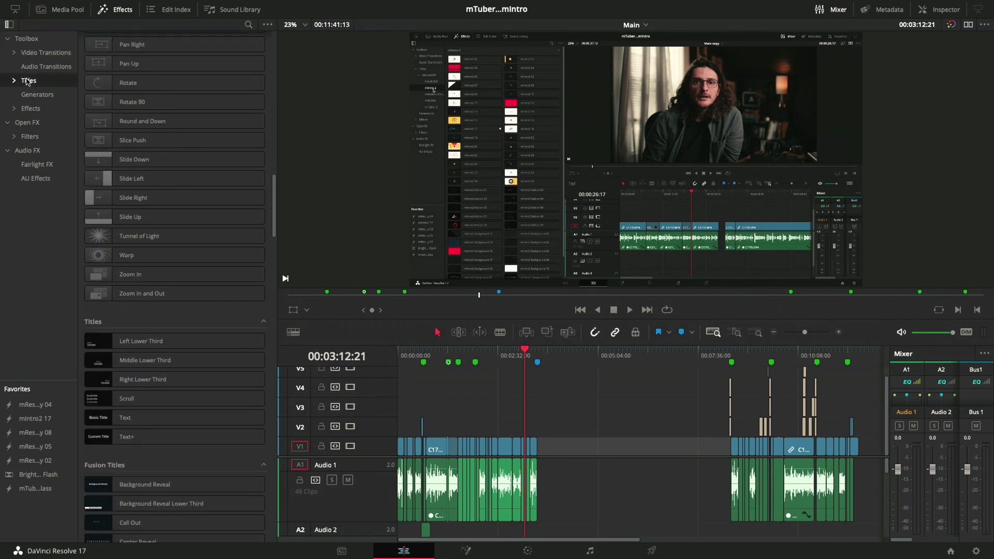
left_click(14, 81)
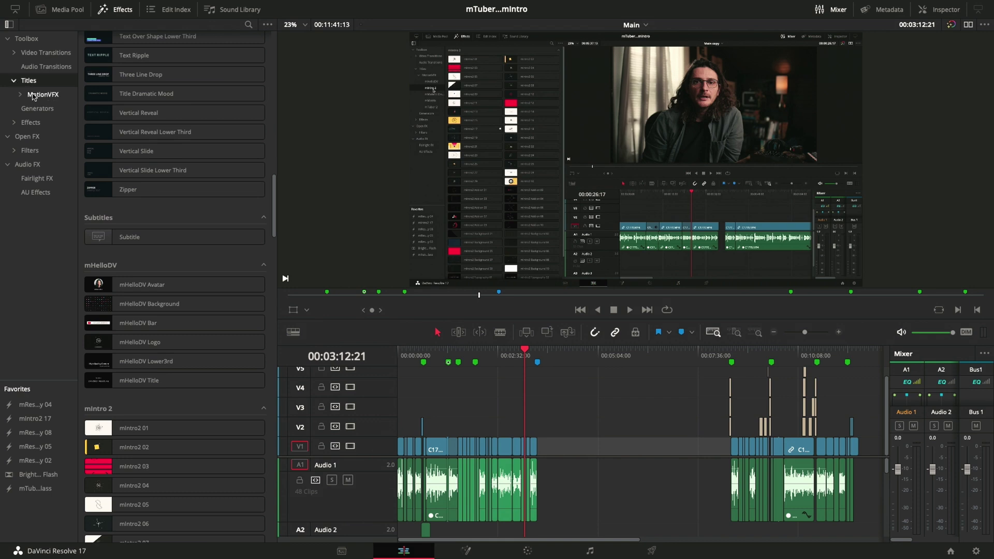
left_click(21, 96)
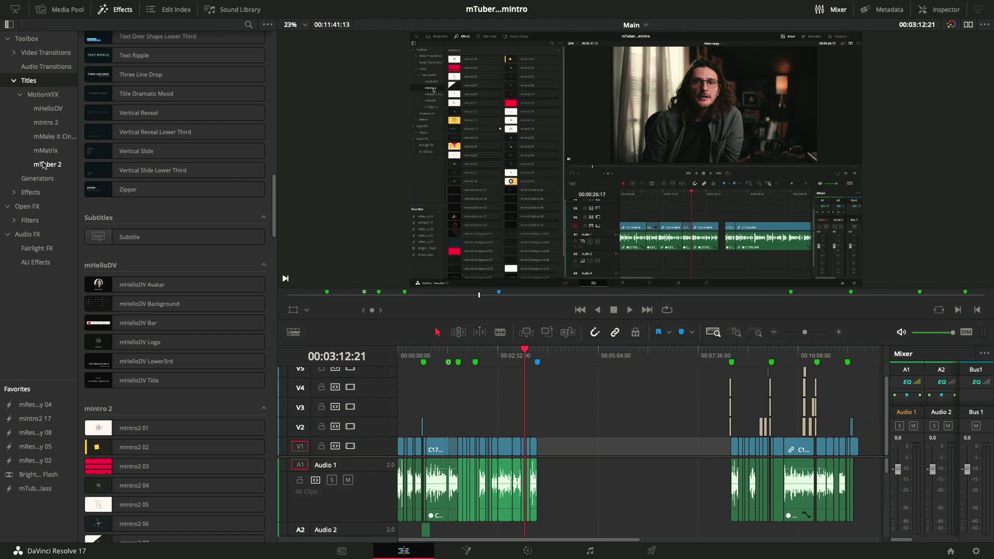
left_click(46, 122)
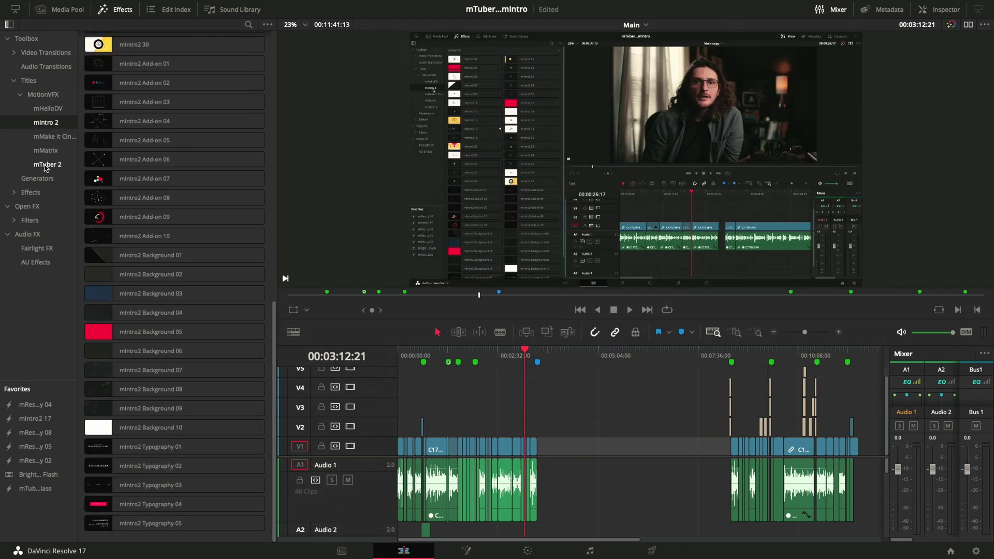
left_click(47, 165)
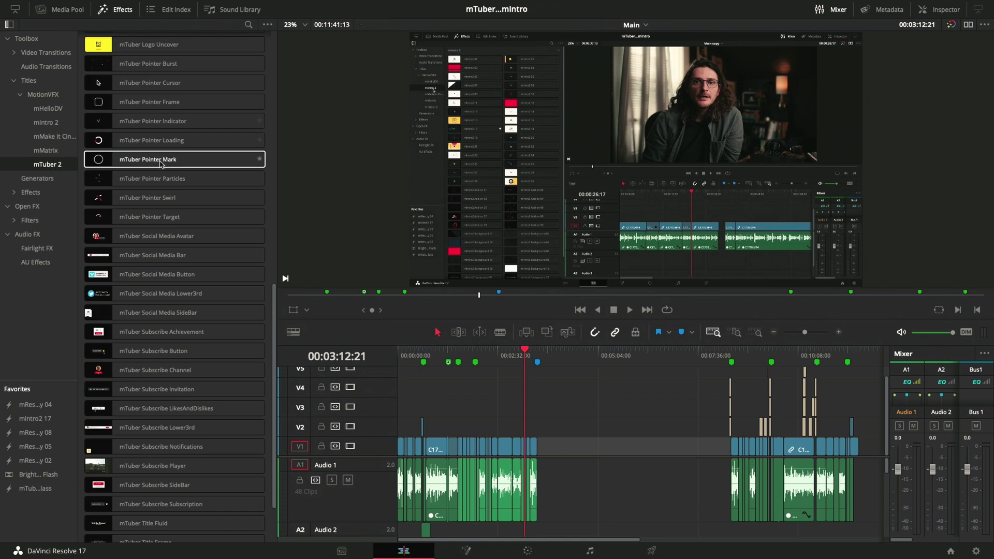
Collapse Titles, expand Effects > MotionVFX, widen the category tree, and preview Magnifying Glass.
left_click(14, 81)
left_click(14, 109)
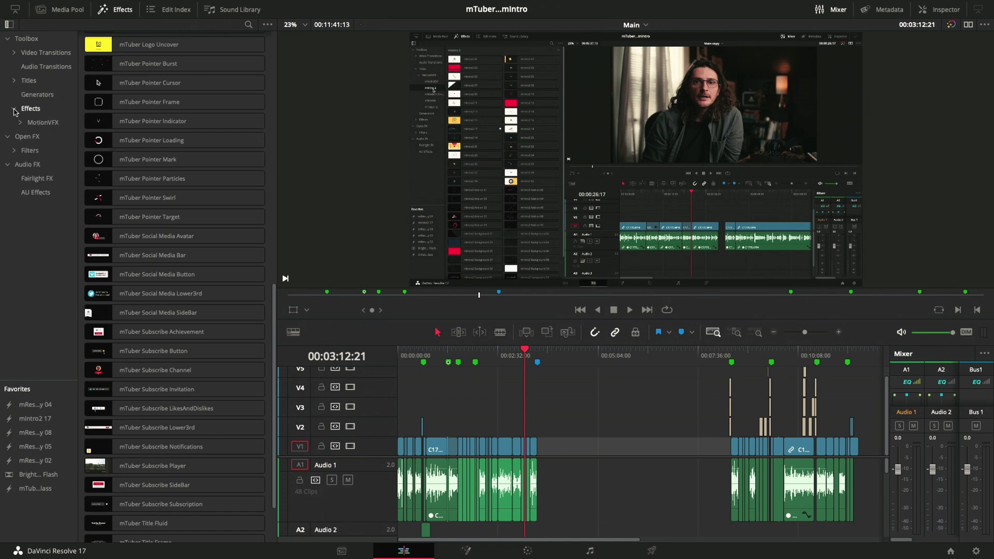
left_click(20, 123)
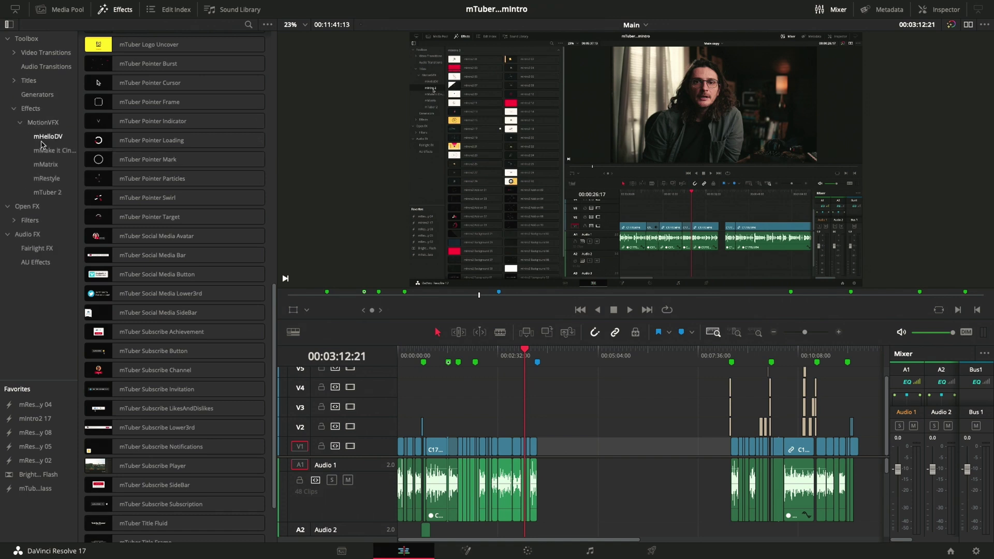
left_click_drag(78, 141, 132, 141)
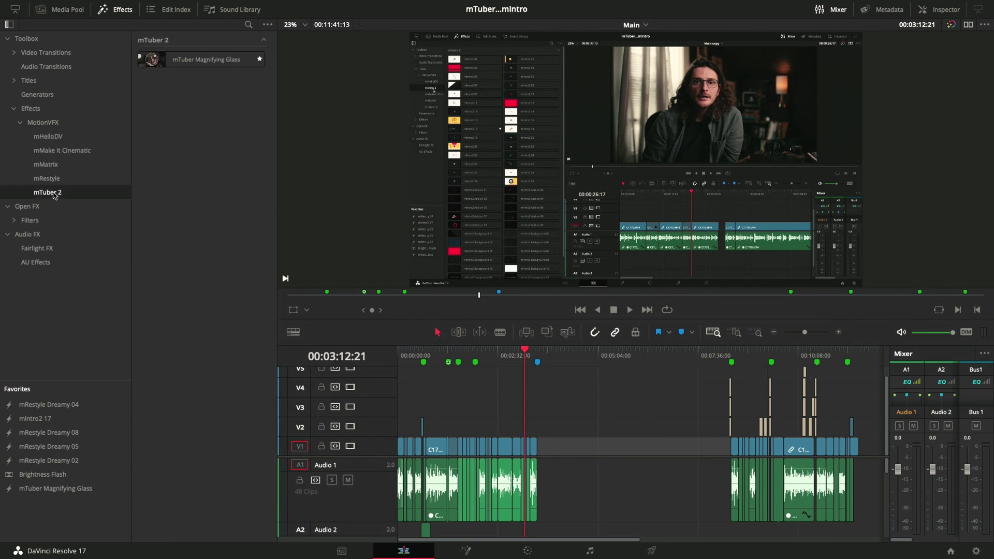
left_click(191, 66)
left_click(18, 38)
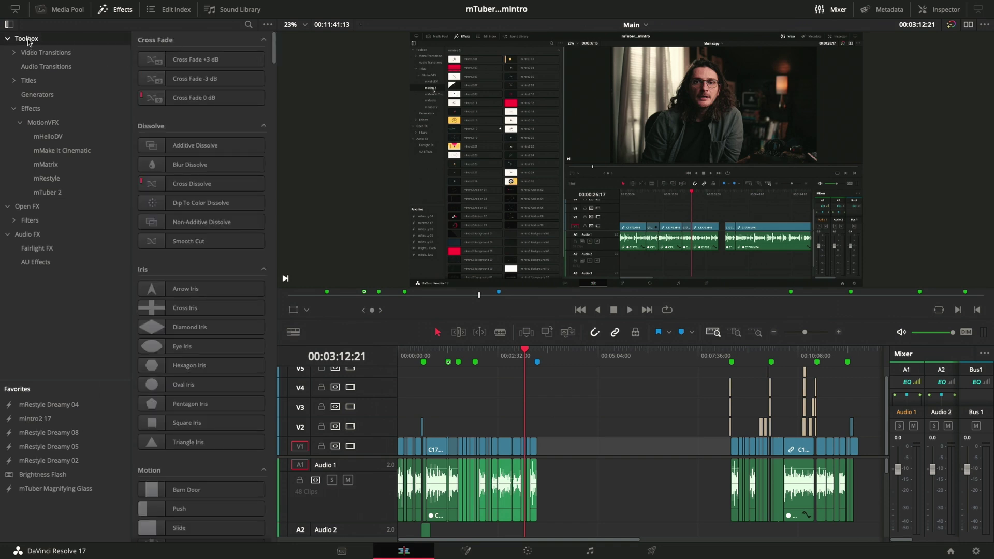
Search the effects library for 'mtu' and scroll through the mTuber results.
left_click(248, 25)
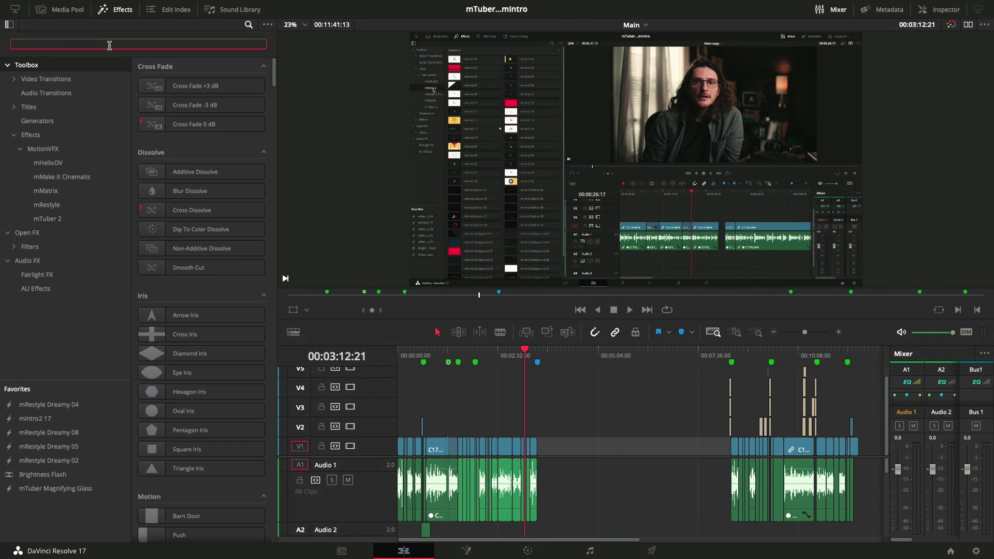
type("mtuber")
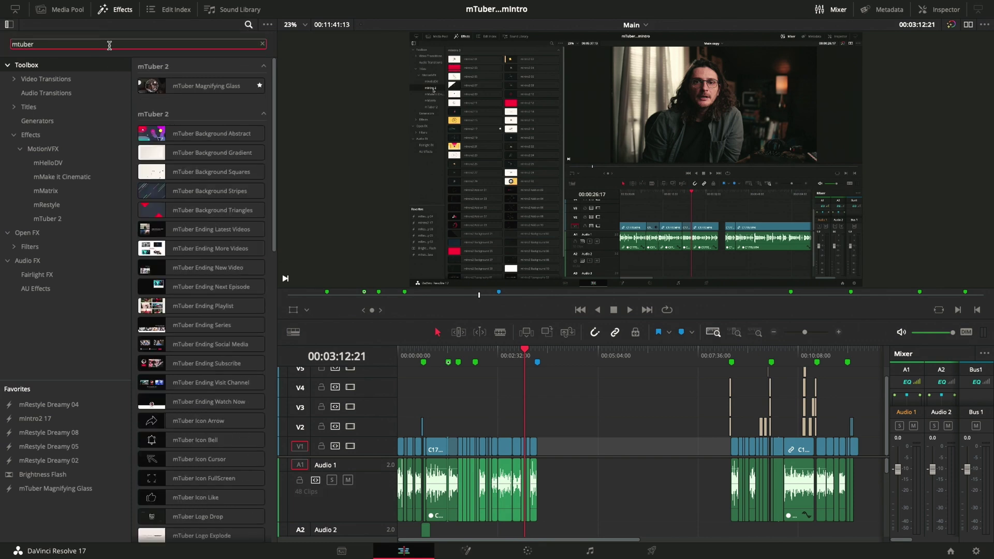
scroll(227, 338, "down", 10)
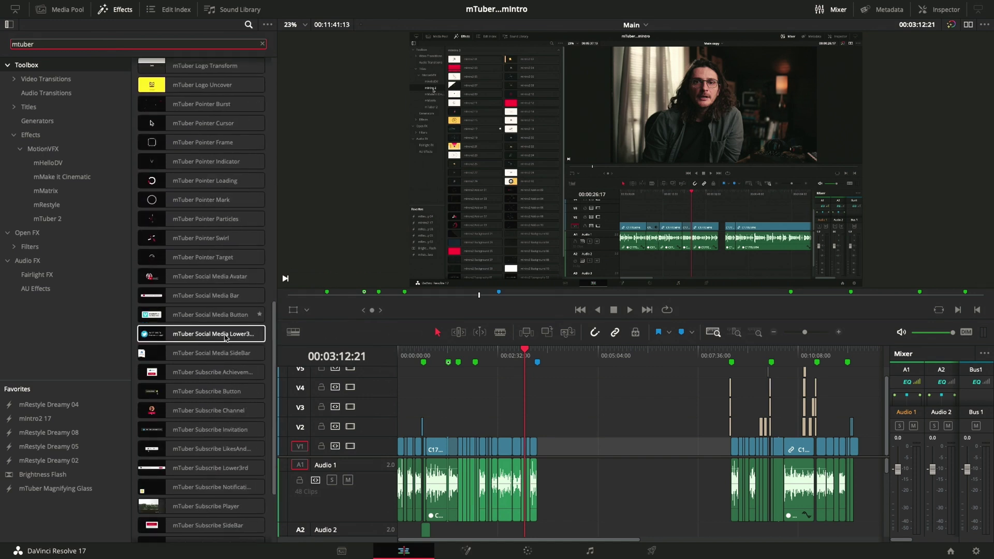
scroll(227, 337, "up", 15)
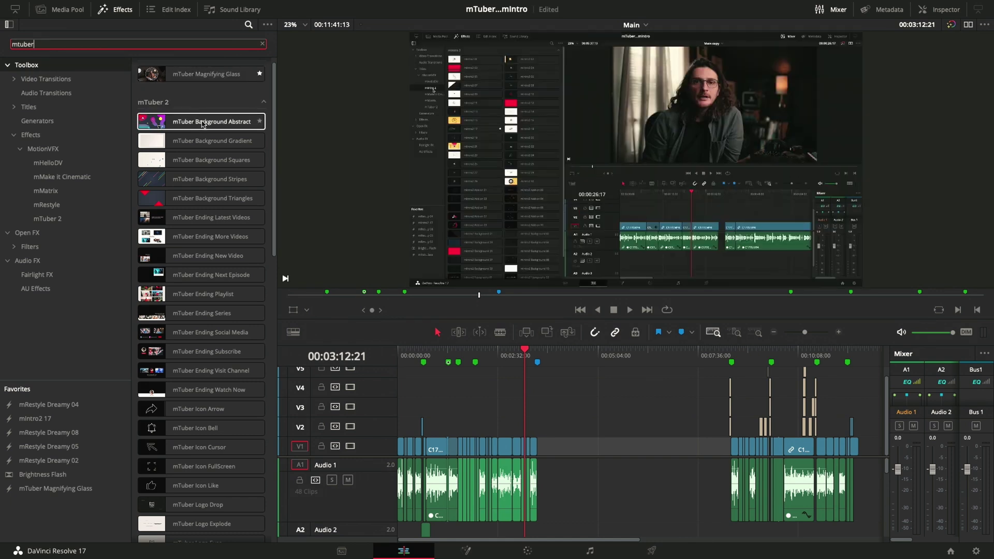
scroll(204, 166, "down", 1)
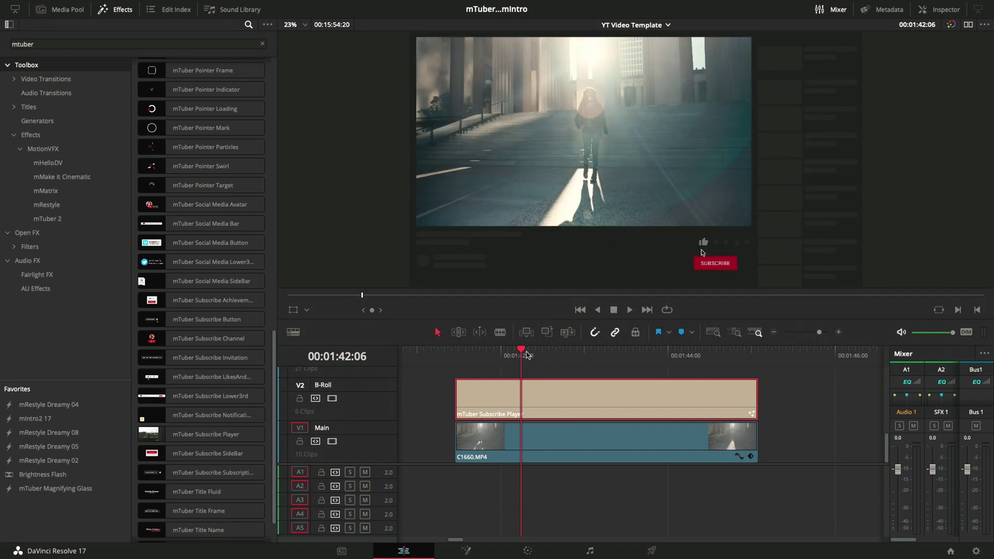
scroll(621, 409, "down", 5)
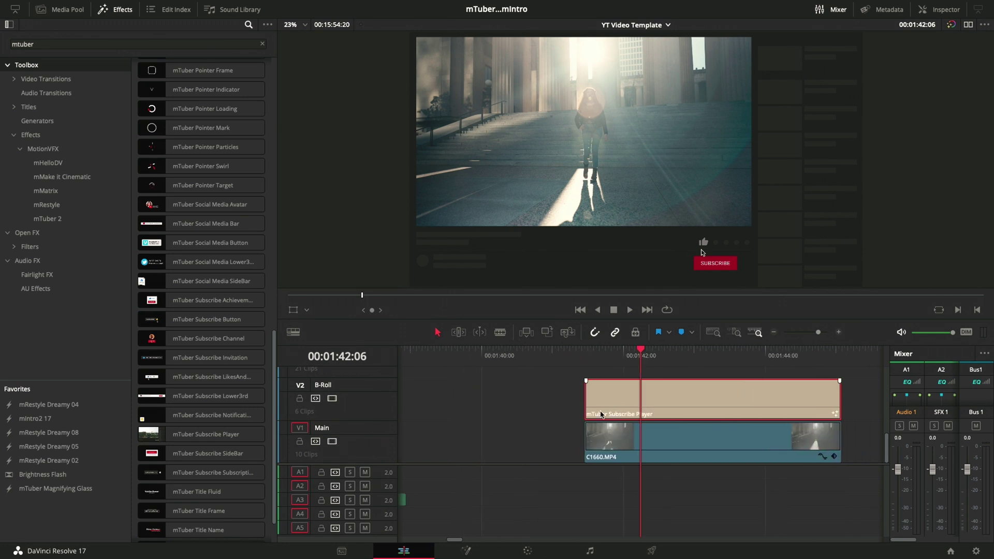
scroll(654, 492, "right", 5)
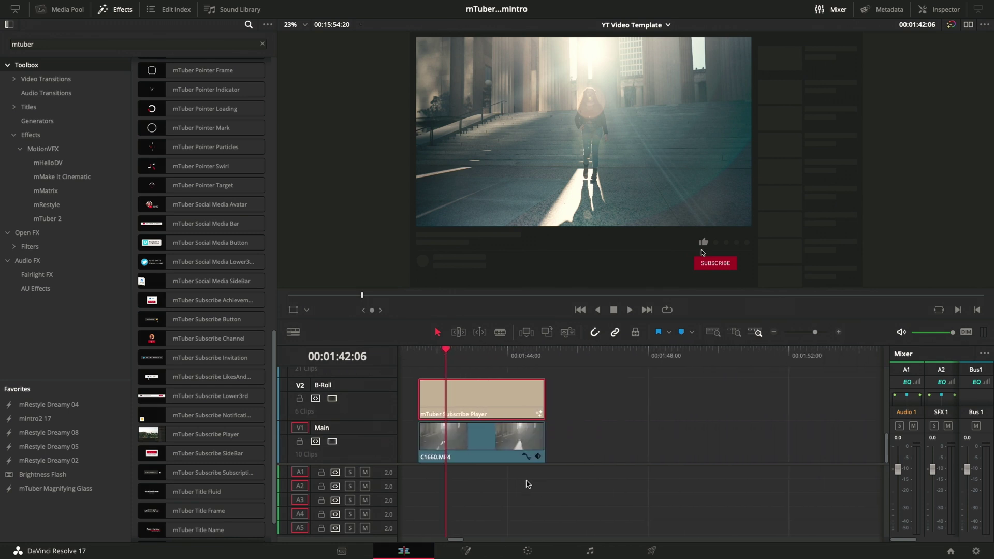
Alt-drag the Subscribe Player title and C1660.MP4 clip to duplicate them later, then scrub the animation.
left_click_drag(484, 501, 501, 404)
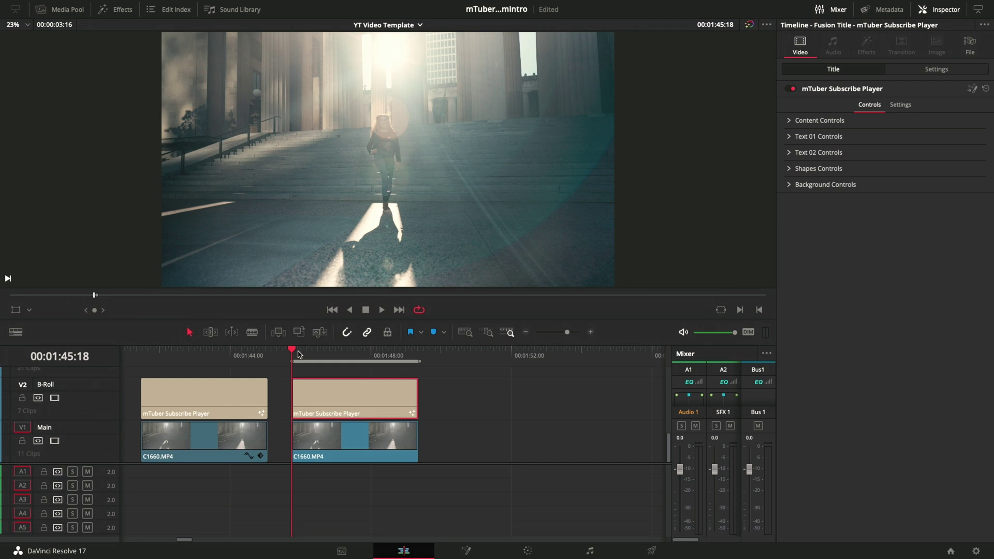
left_click_drag(297, 354, 333, 354)
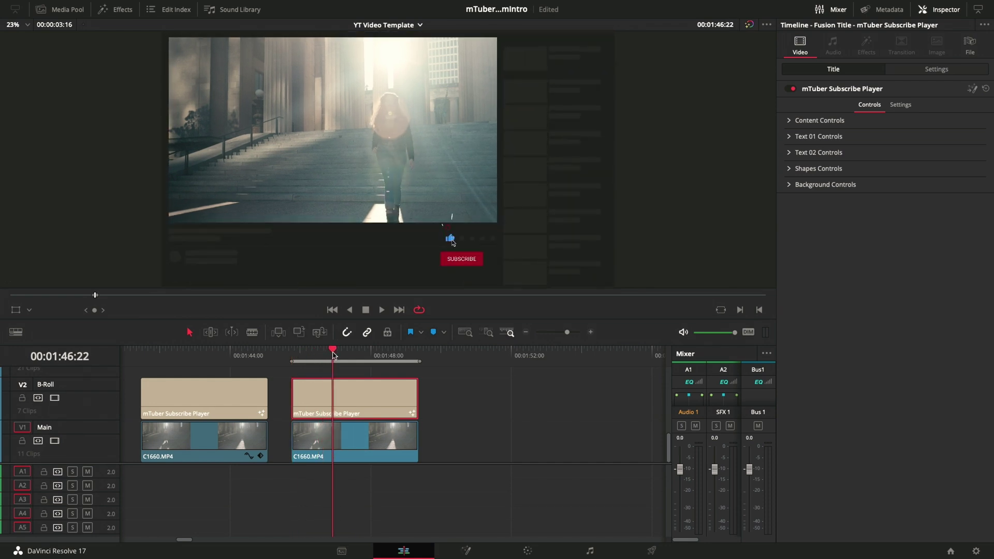
left_click(341, 446)
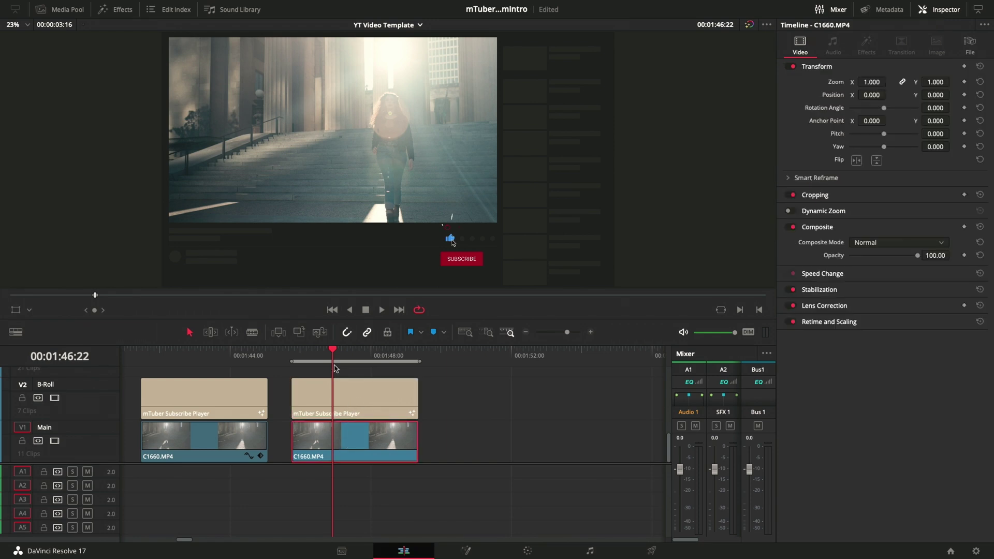
mouse_move(331, 354)
left_mouse_down()
mouse_move(363, 354)
mouse_move(304, 352)
mouse_move(344, 353)
left_mouse_up()
Replay and step through the subscribe animation around 01:42:06, then select the second title.
left_click(143, 355)
key("space")
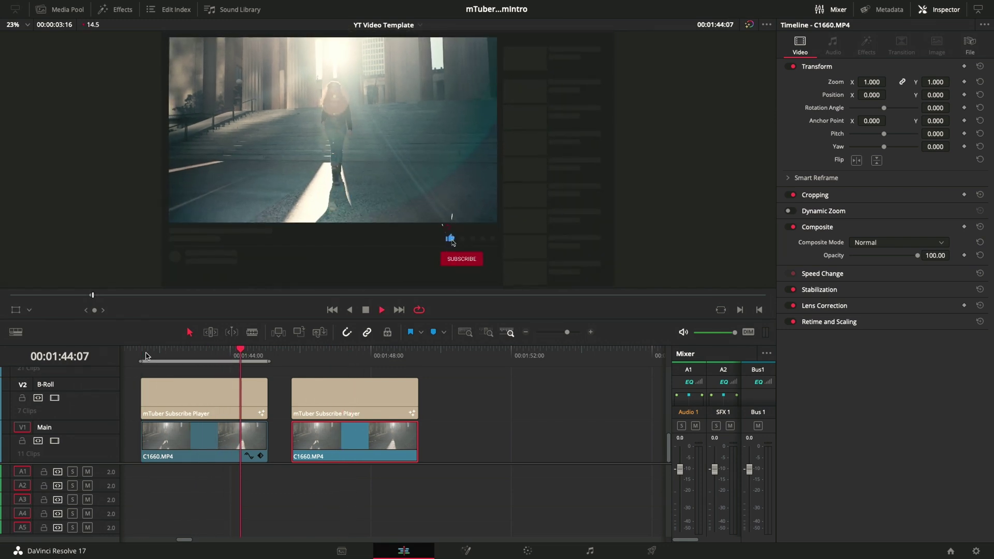
left_click(146, 355)
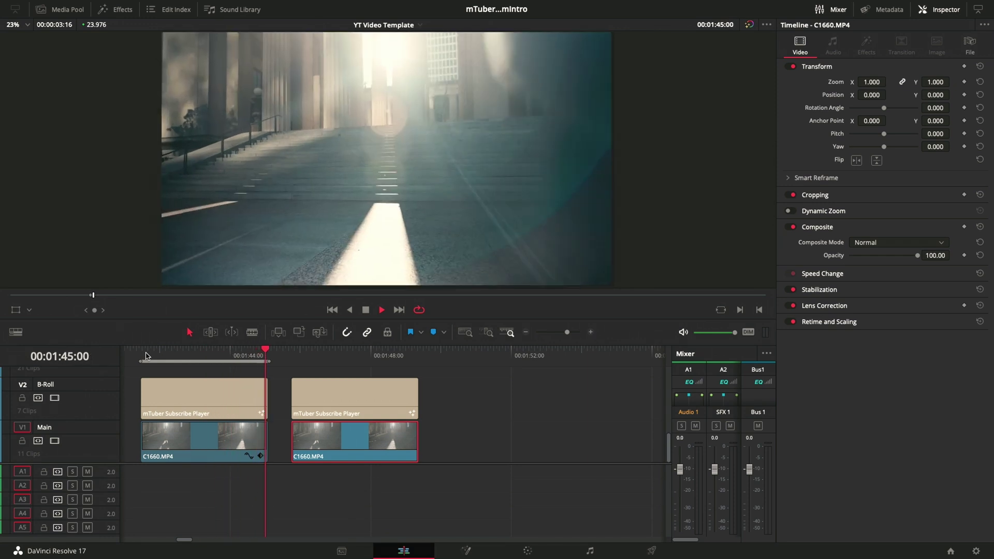
key("Down")
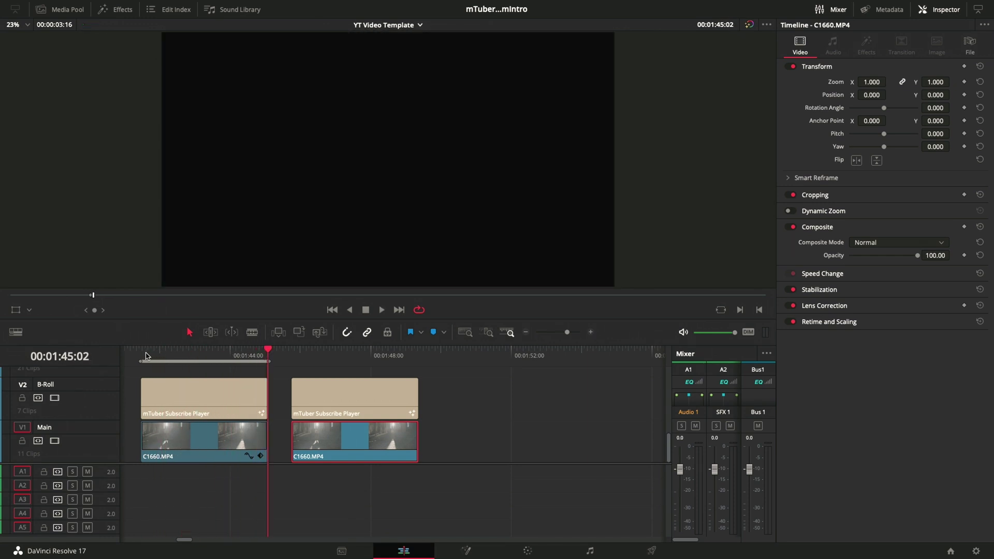
left_click(161, 355)
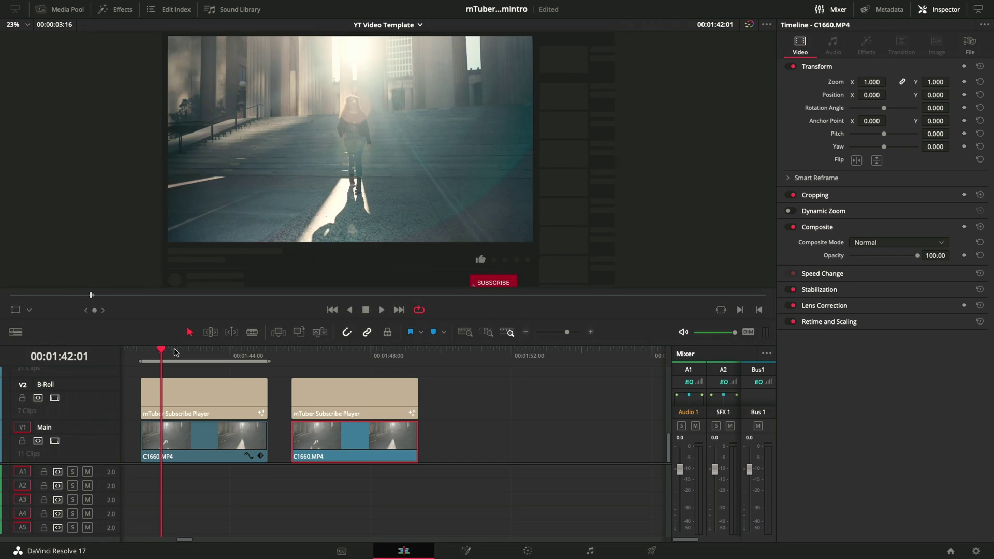
left_click(168, 351)
left_click_drag(168, 351, 187, 352)
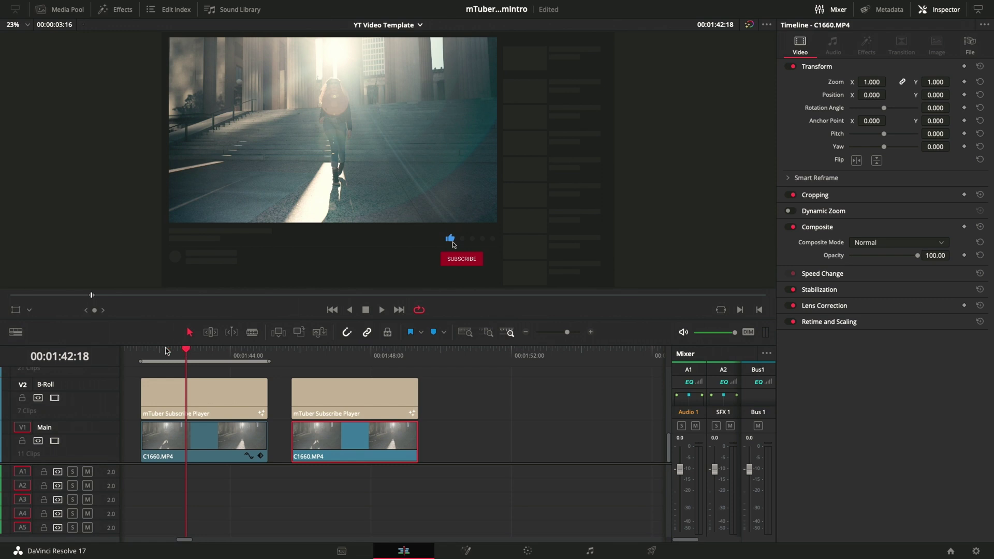
left_click_drag(156, 352, 313, 358)
left_click(349, 388)
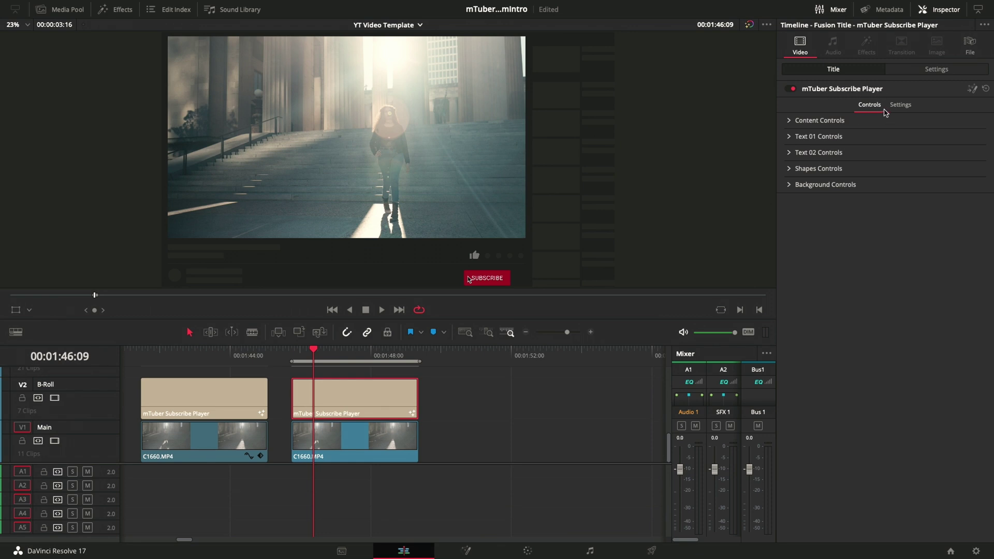
Inspect the title's Content, SUBSCRIBE text and SUBSCRIBED text settings while scrubbing the animation.
left_click(791, 123)
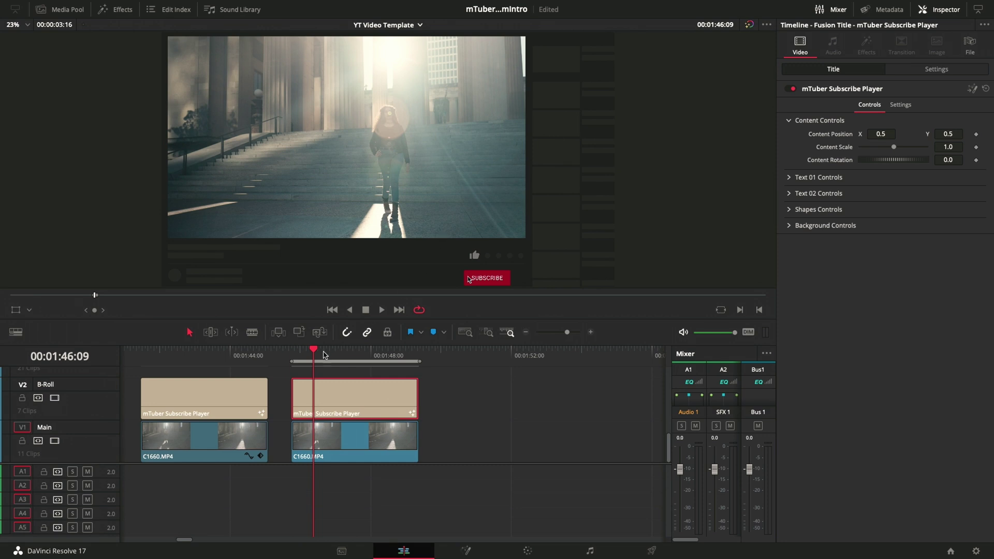
left_click_drag(313, 355, 356, 356)
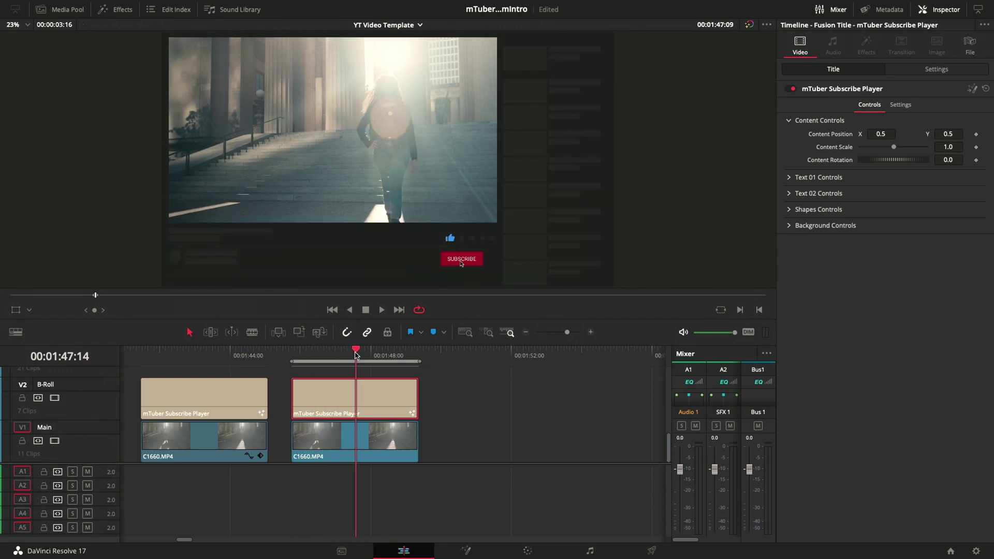
left_click(818, 177)
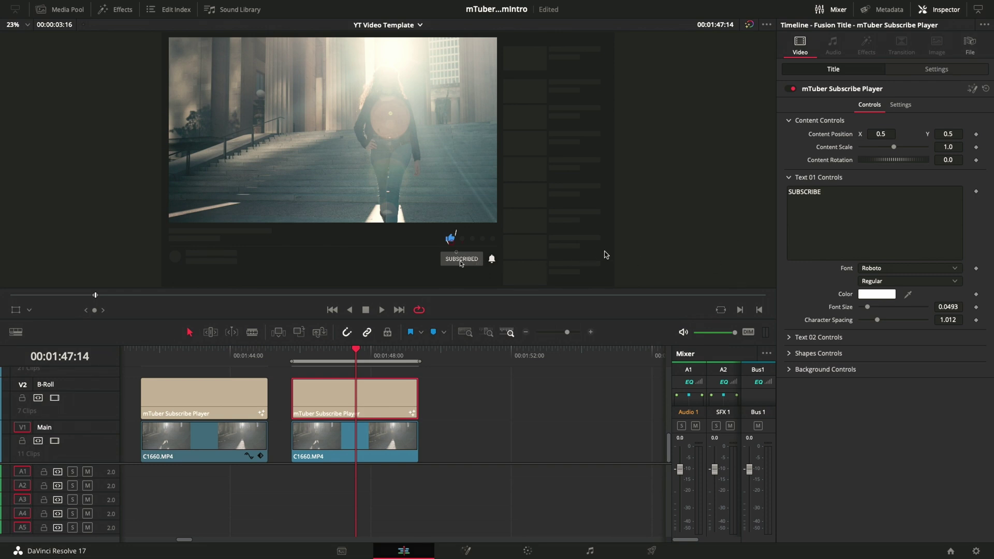
left_click_drag(356, 355, 321, 355)
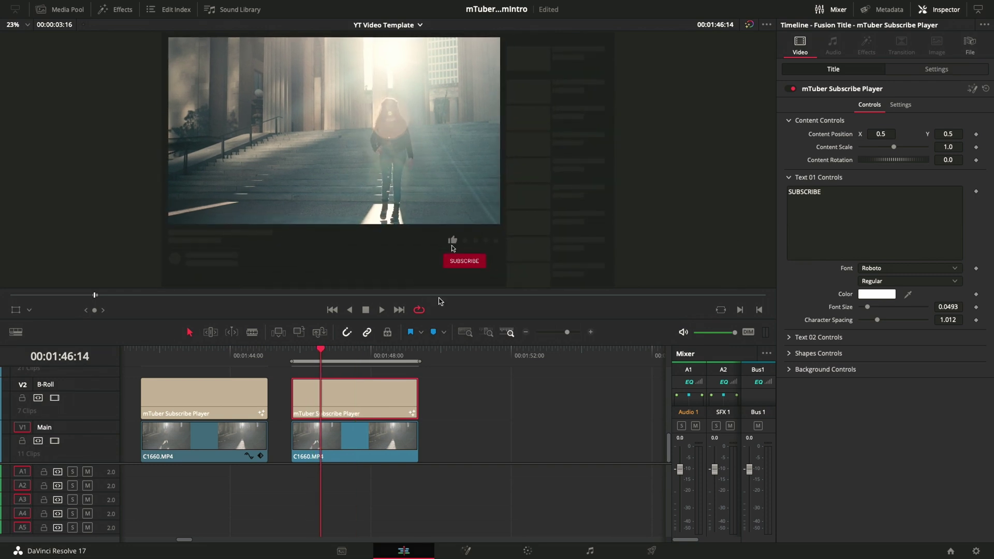
left_click(796, 340)
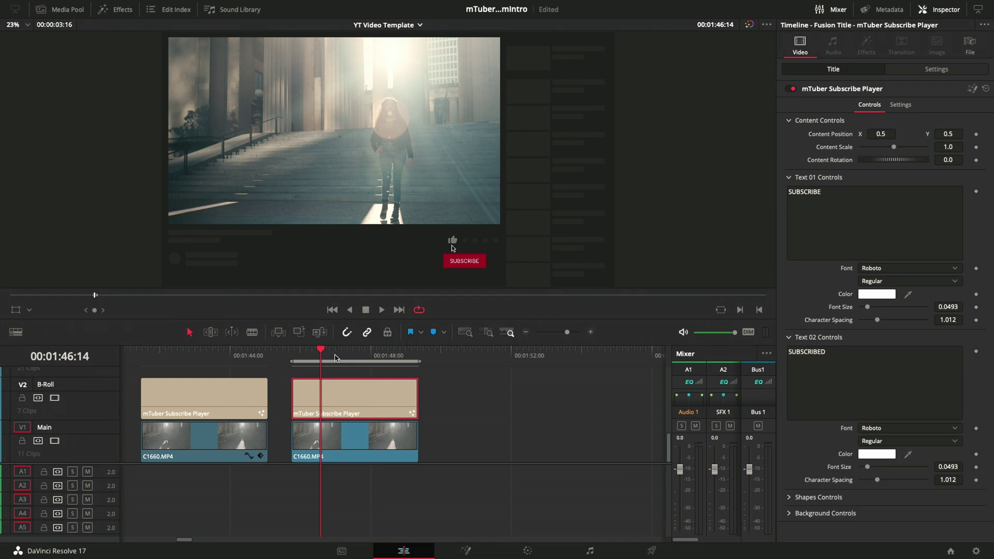
left_click_drag(335, 357, 362, 361)
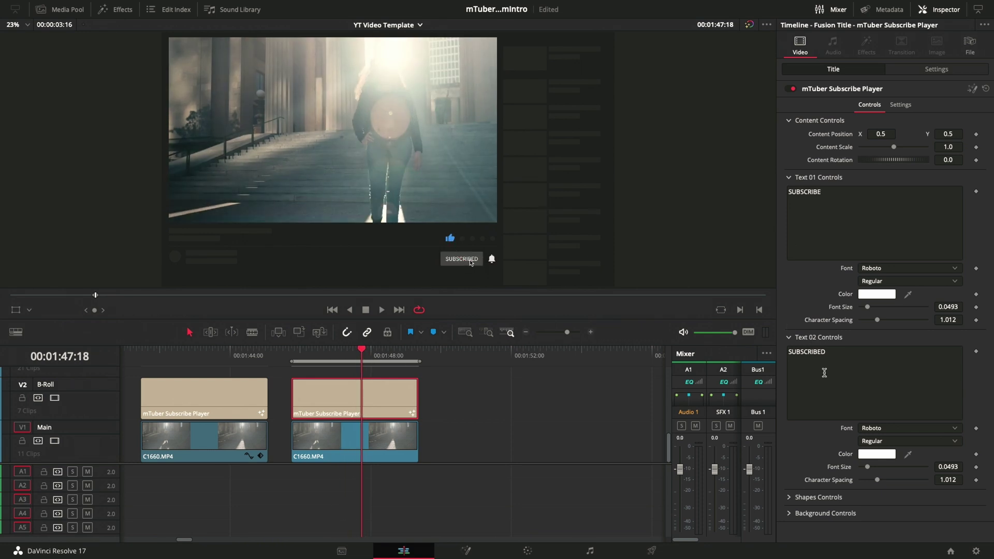
key("space")
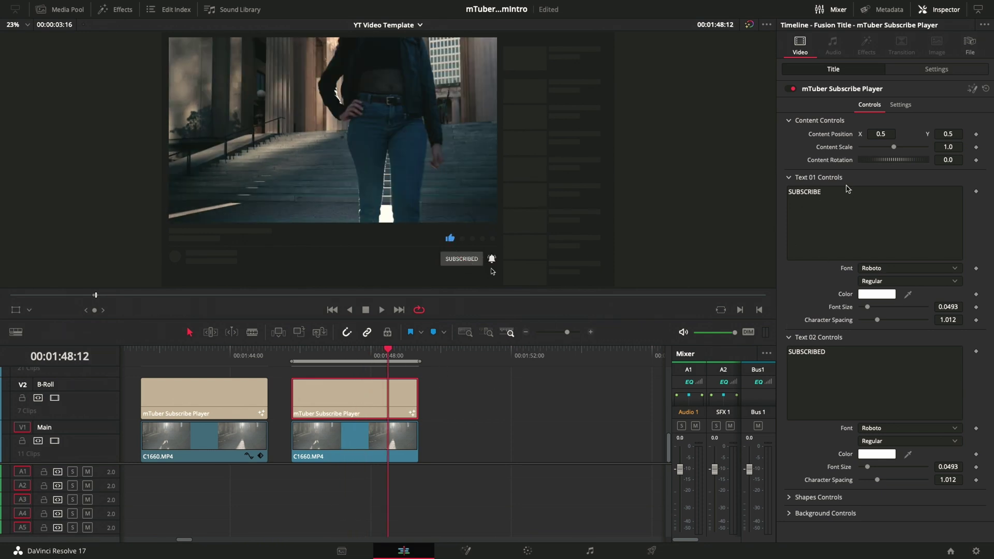
Keep the Regular font style, collapse the text settings, and expand Shapes Controls.
left_click(872, 277)
left_click(880, 285)
left_click(788, 338)
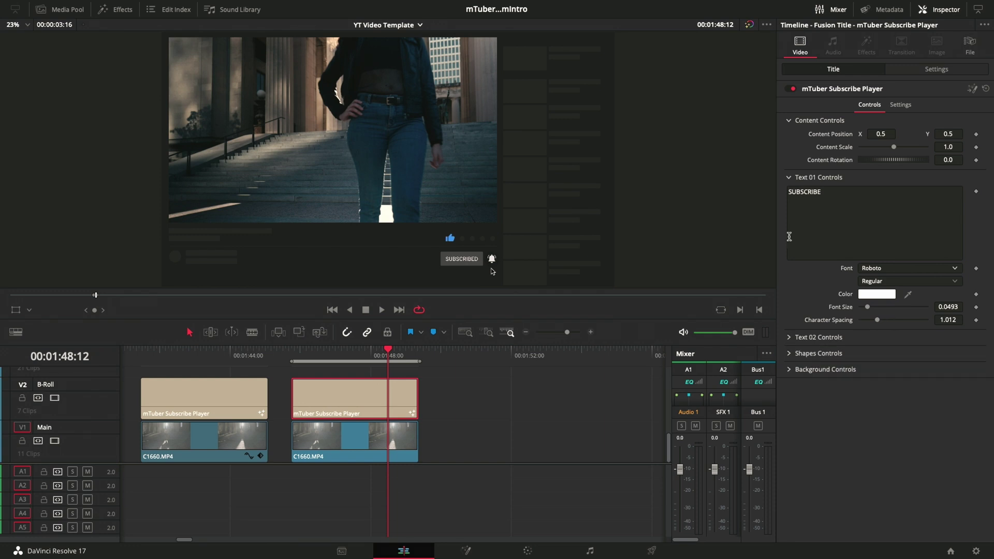
left_click(790, 179)
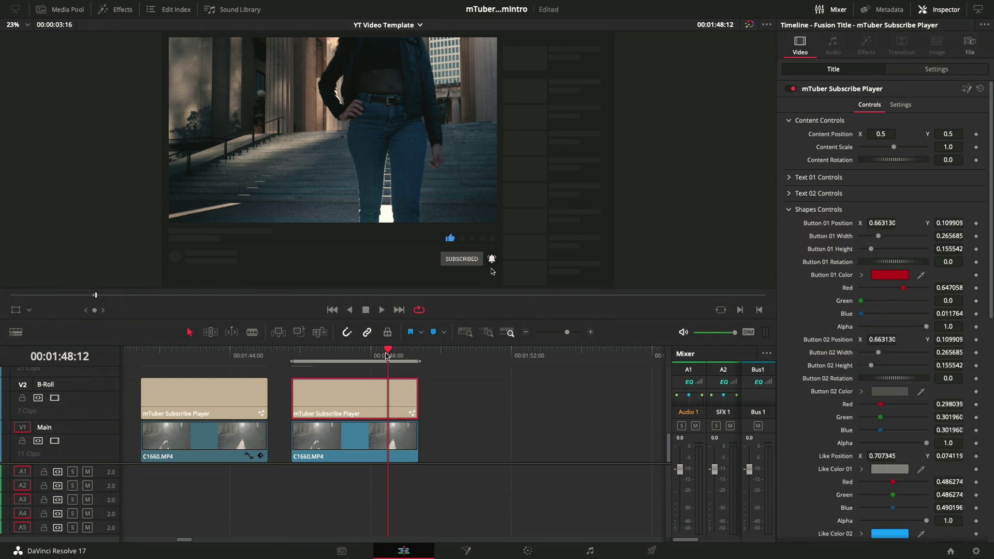
Set the Subscribe Player title's Background Color to a bright magenta in the Colors picker.
left_click_drag(386, 355, 331, 353)
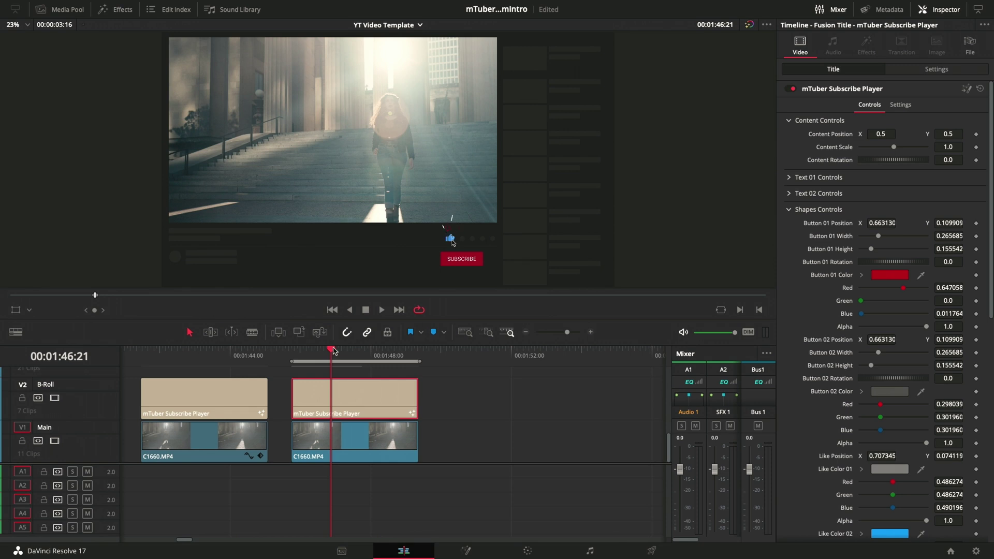
mouse_move(332, 354)
left_mouse_down()
mouse_move(343, 353)
mouse_move(333, 353)
left_mouse_up()
scroll(827, 332, "down", 10)
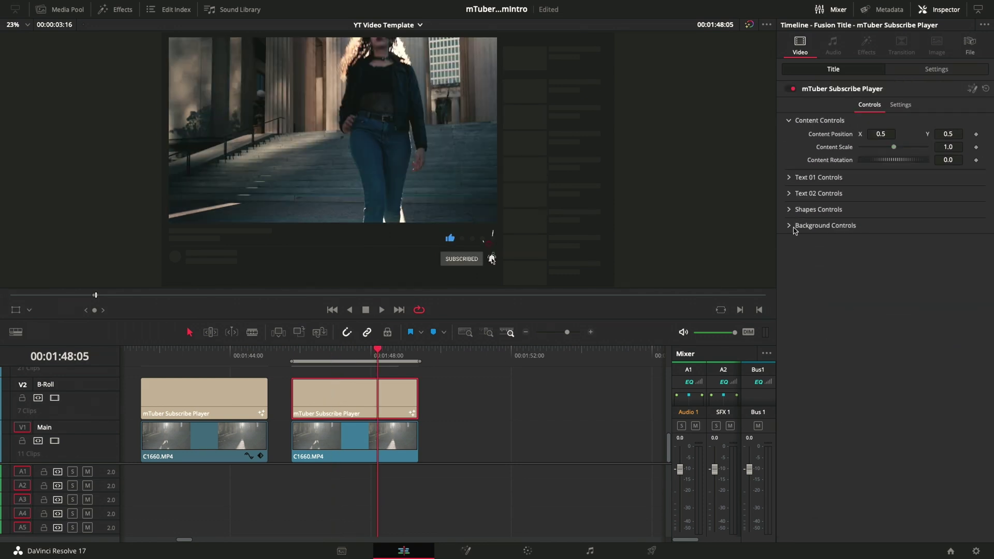
left_click(790, 226)
left_click(891, 241)
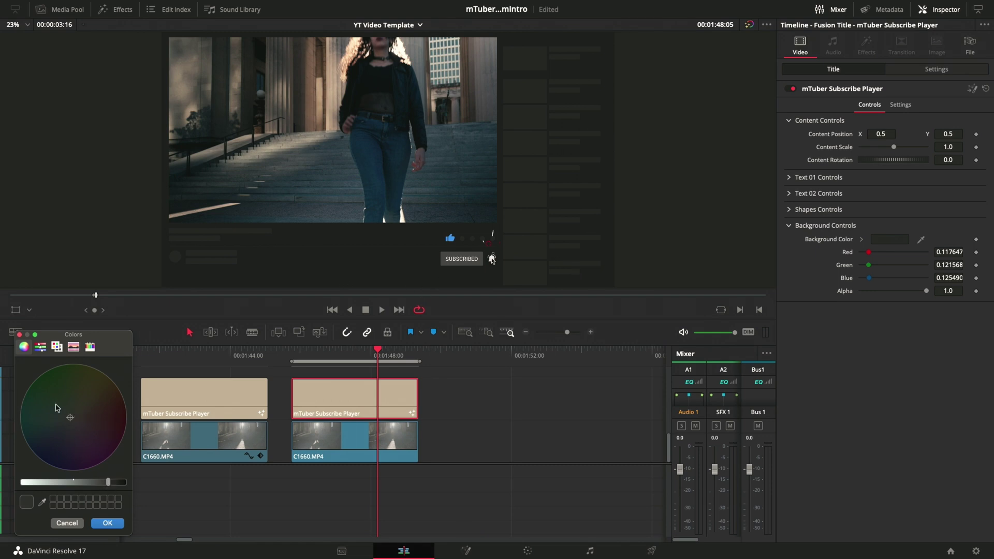
left_click_drag(110, 485, 23, 483)
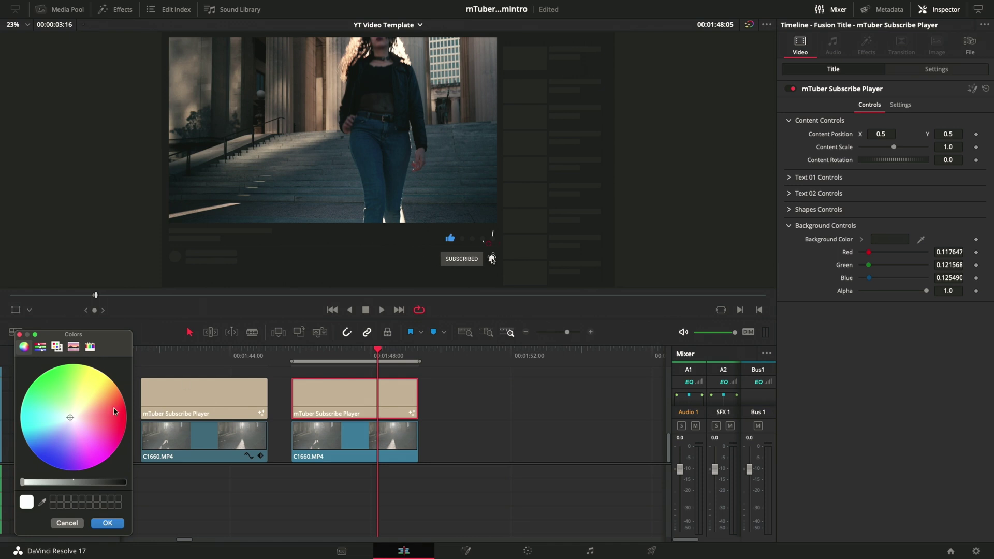
left_click(89, 451)
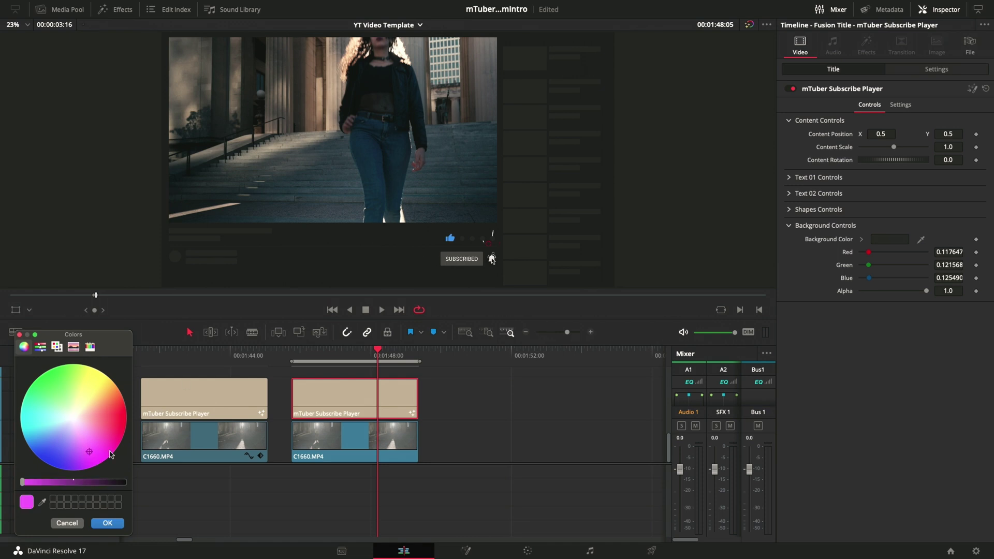
left_click(107, 523)
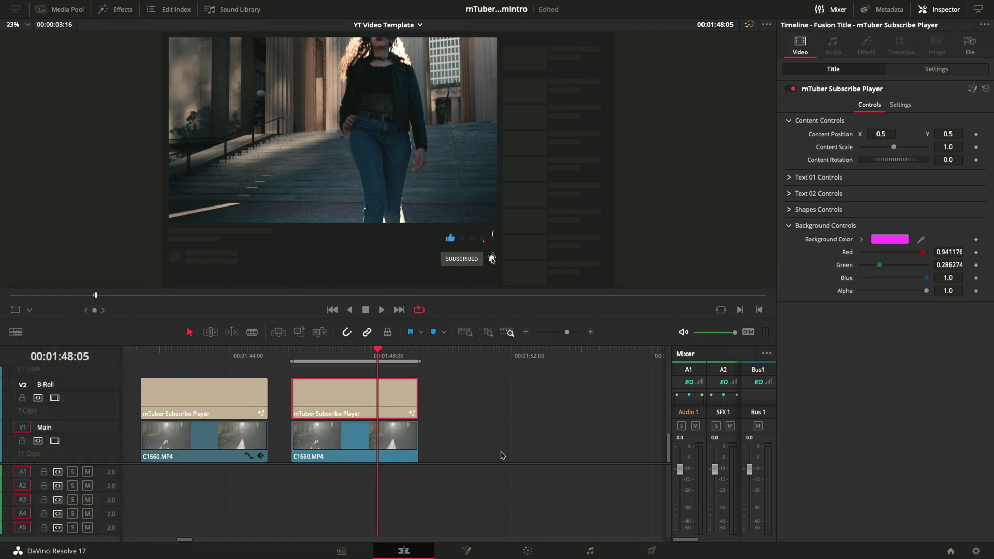
key("shift+Left")
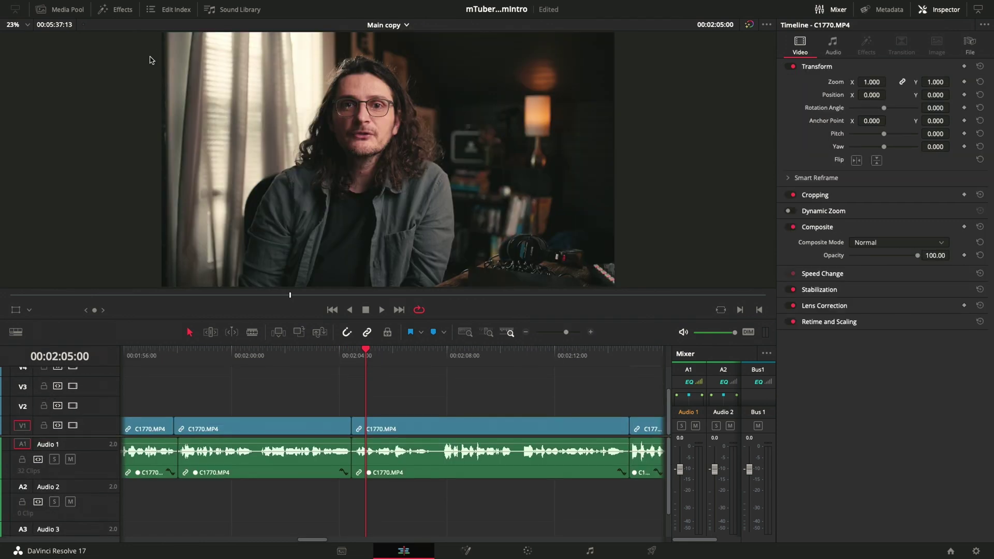
left_click(940, 11)
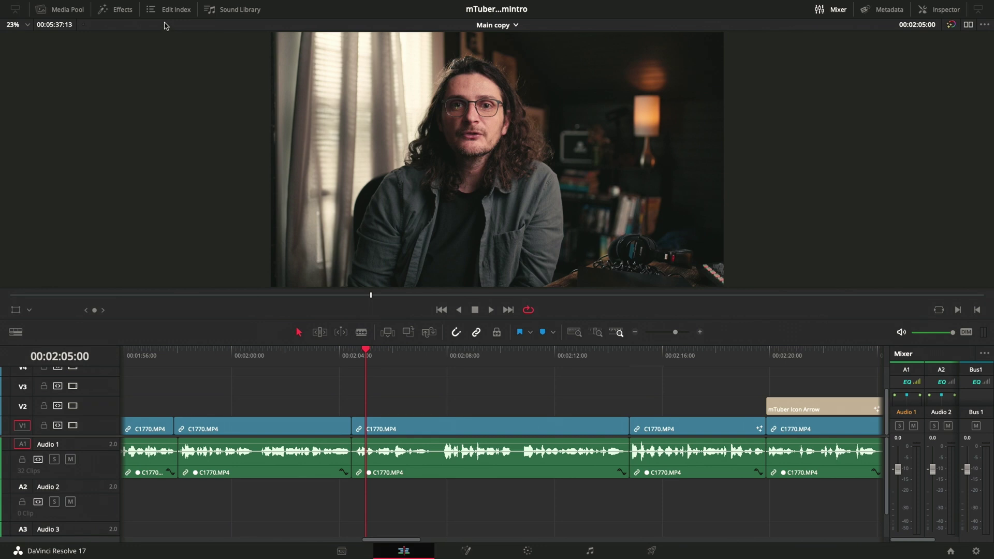
left_click(115, 9)
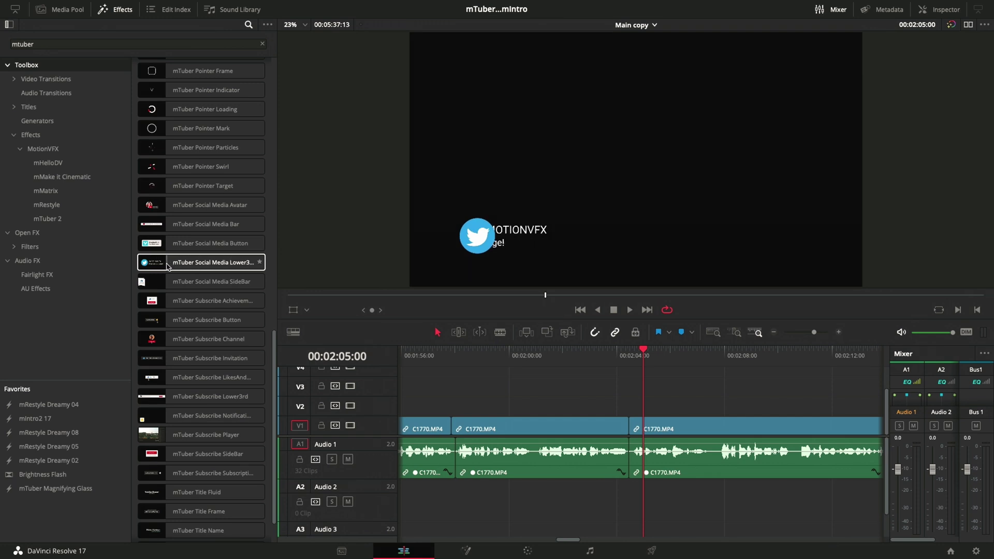
left_click_drag(167, 263, 703, 397)
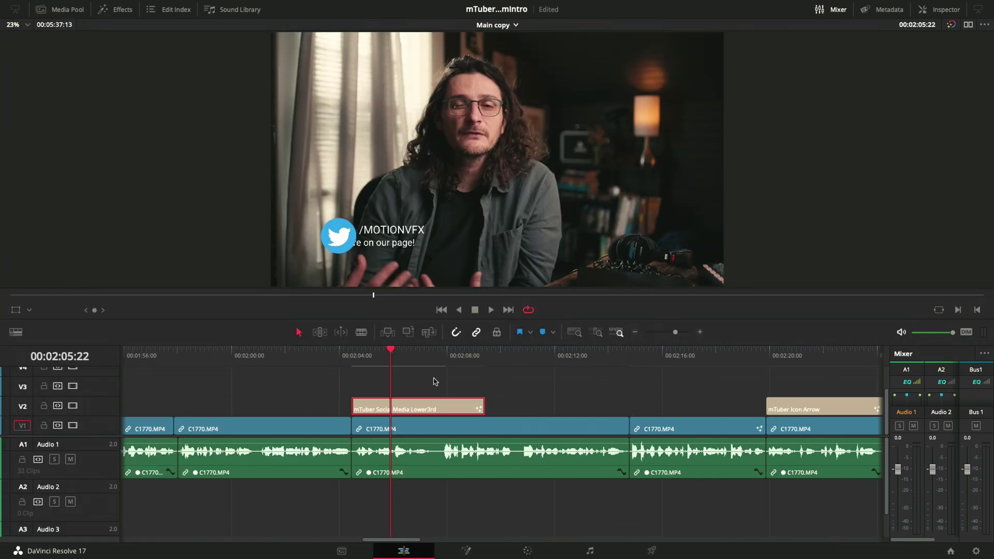
key("ctrl+d")
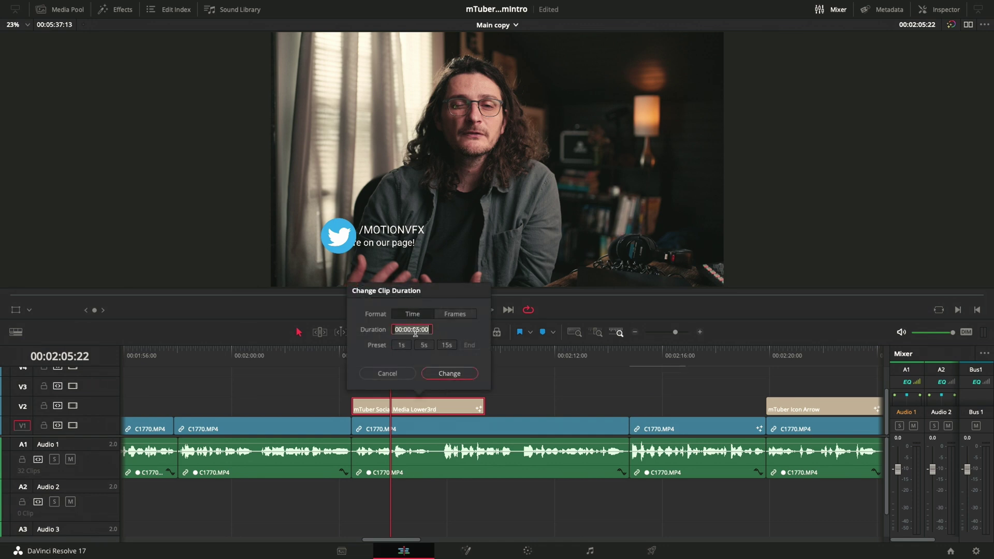
type("700")
left_click(445, 374)
mouse_move(483, 409)
left_mouse_down()
mouse_move(567, 405)
mouse_move(414, 405)
mouse_move(470, 407)
left_mouse_up()
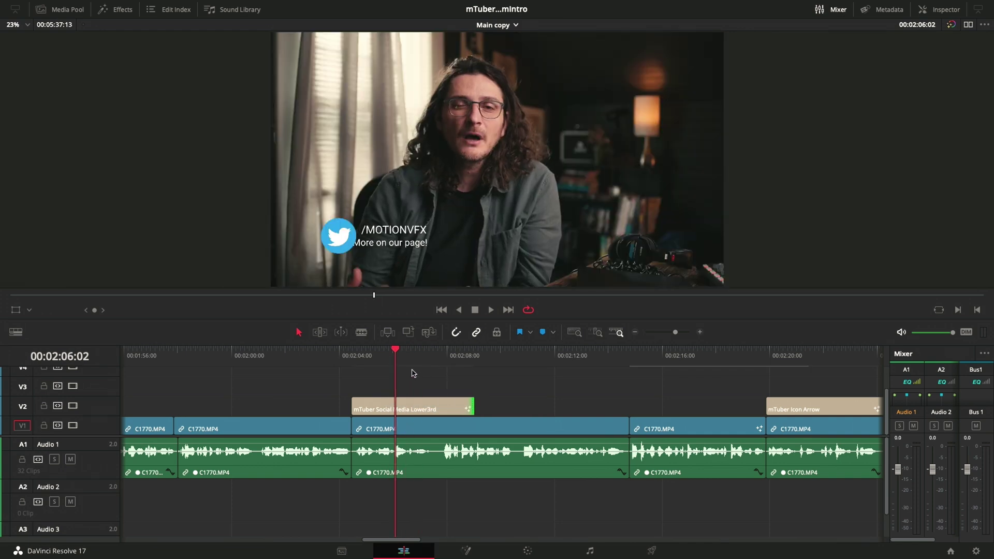
left_click(361, 362)
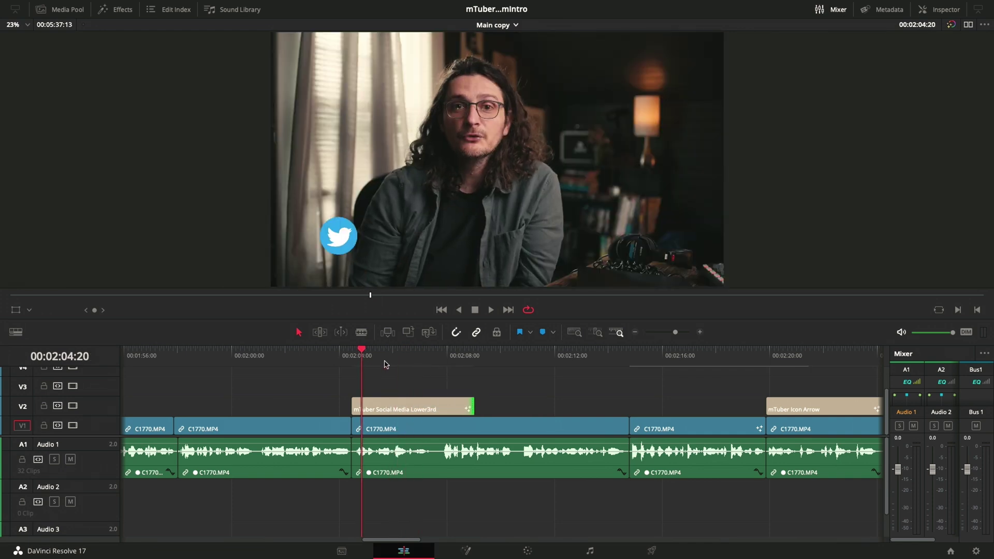
left_click_drag(366, 357, 396, 365)
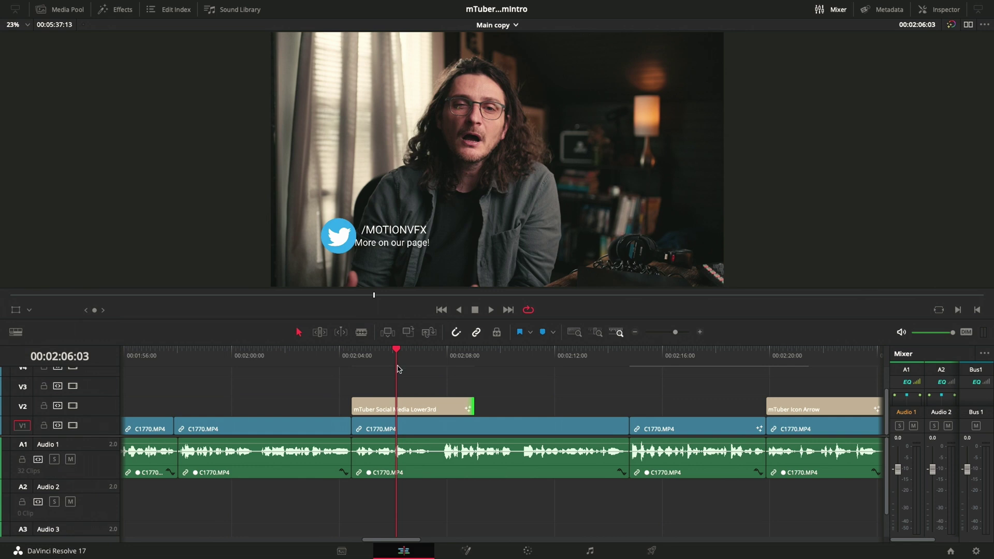
left_click(433, 362)
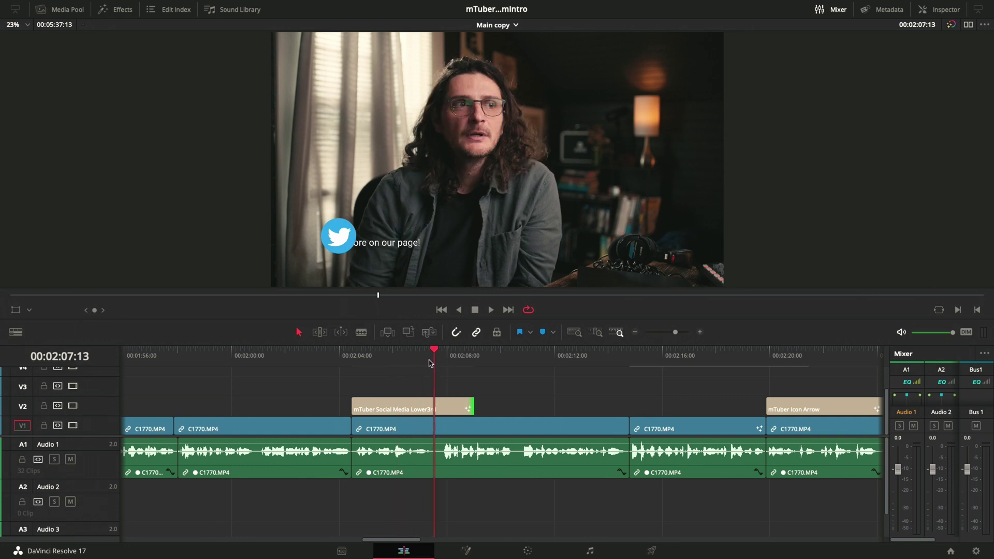
left_click_drag(430, 364, 408, 363)
Select the lower third, show it in the Inspector, and turn off its intro animation.
left_click(390, 406)
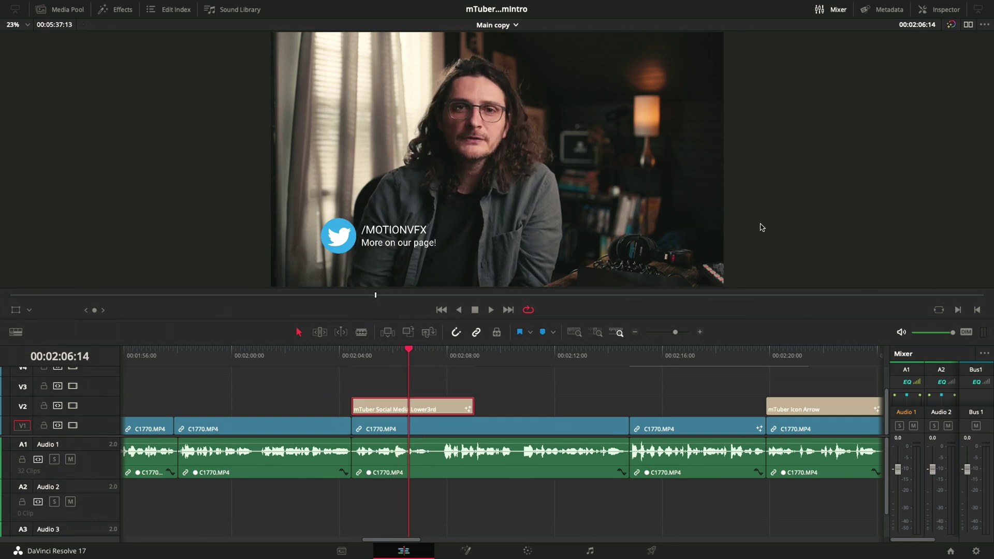
left_click(945, 10)
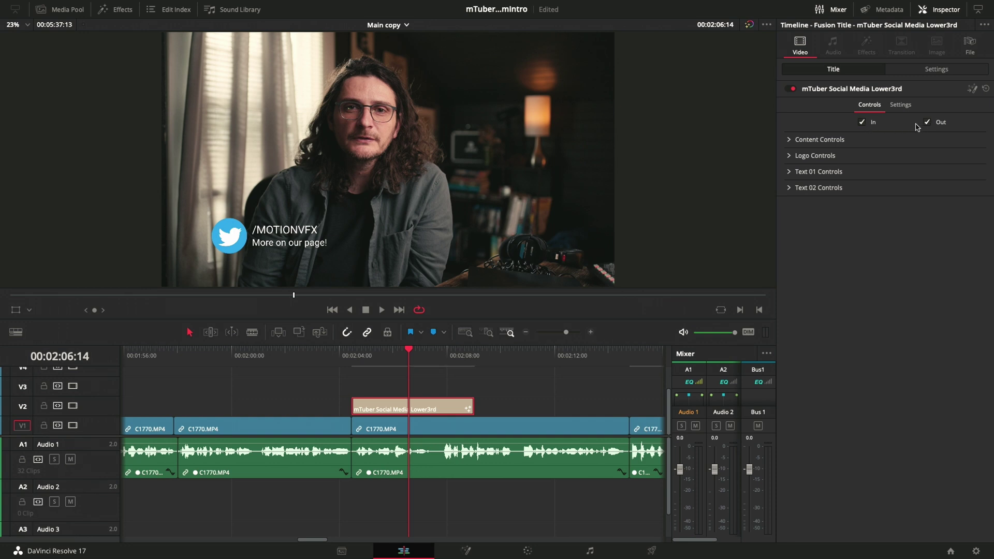
left_click(355, 361)
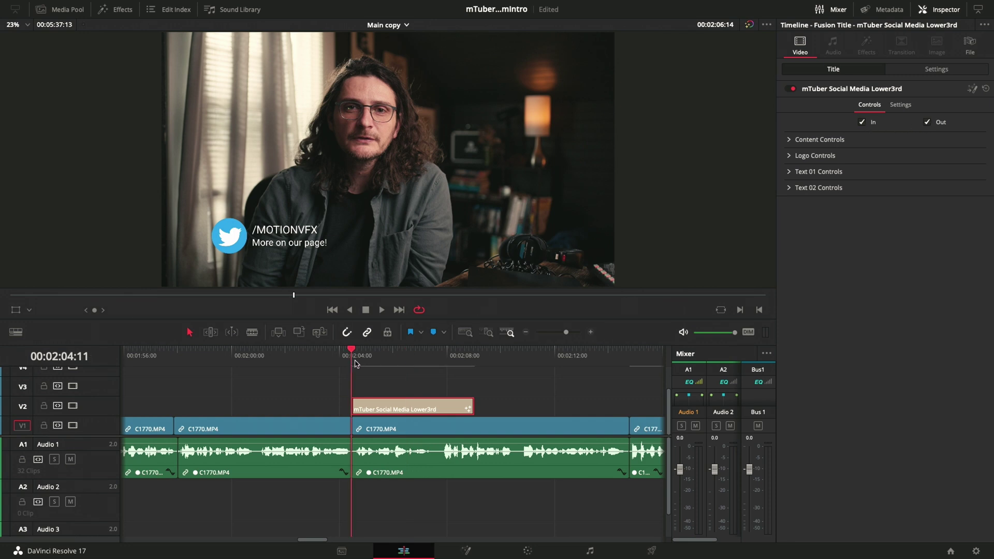
key("x")
scroll(254, 355, "up", 3)
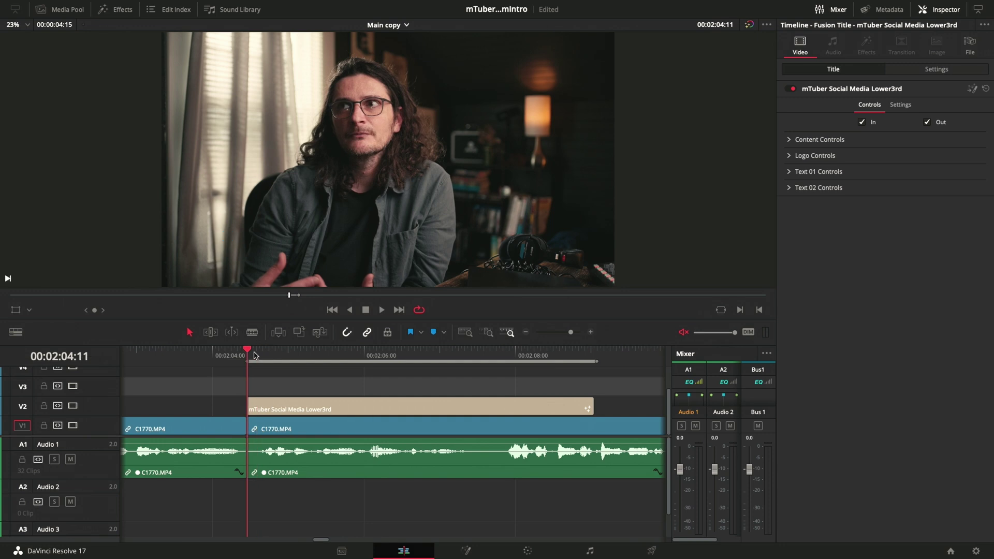
left_click_drag(254, 355, 293, 366)
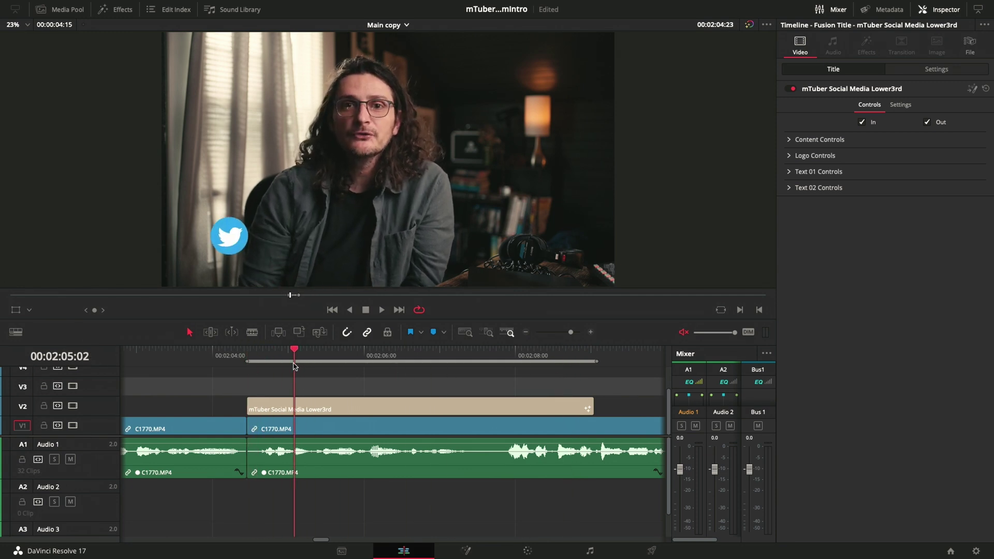
left_click(862, 122)
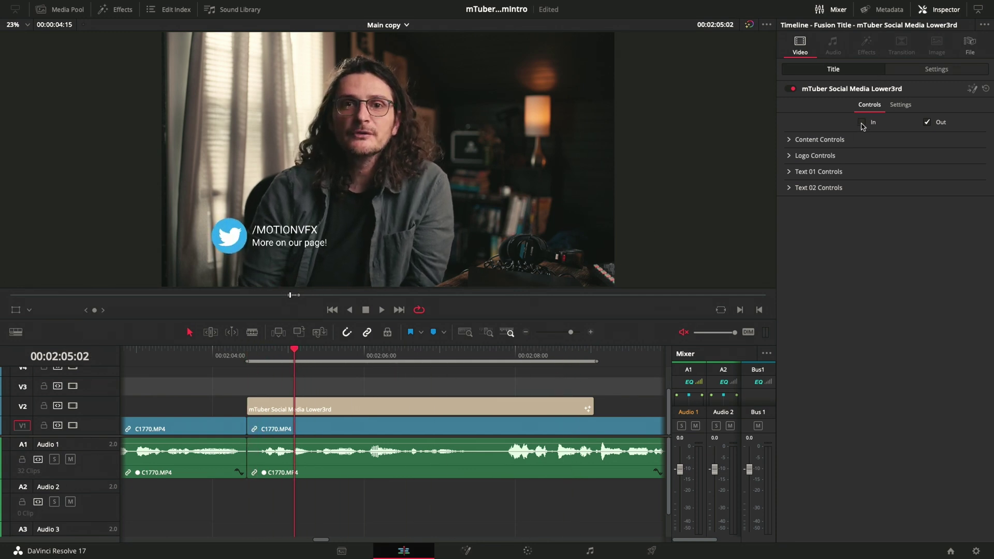
left_click(206, 357)
left_click_drag(205, 360, 281, 359)
left_click(290, 408)
Set the lower third's Content Position to 0.063 / 0.111 and Content Scale to 1.0.
left_click(792, 140)
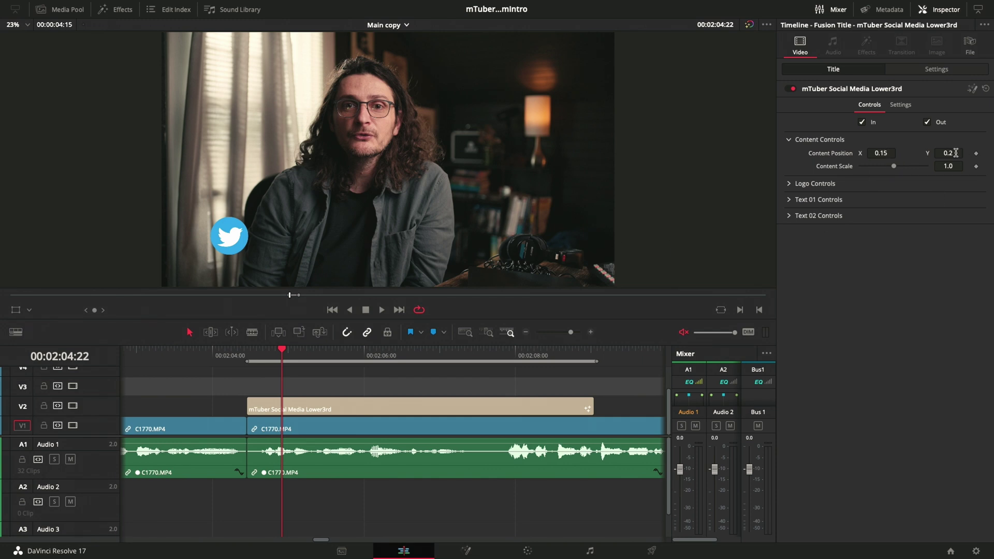
left_click_drag(956, 152, 877, 170)
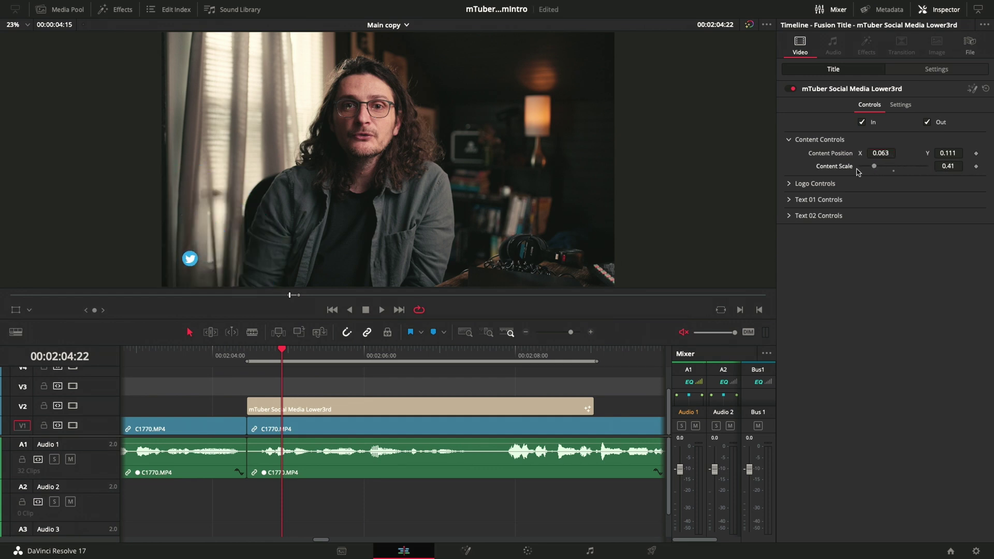
double_click(835, 167)
Change the lower third's Logo Type from Twitter to TikTok.
left_click(815, 183)
left_click(903, 198)
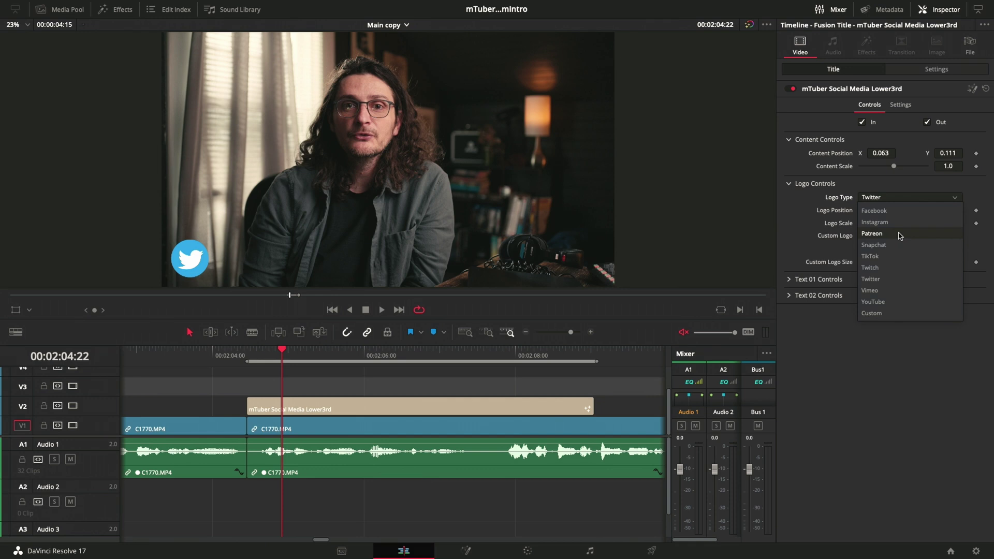
left_click(899, 257)
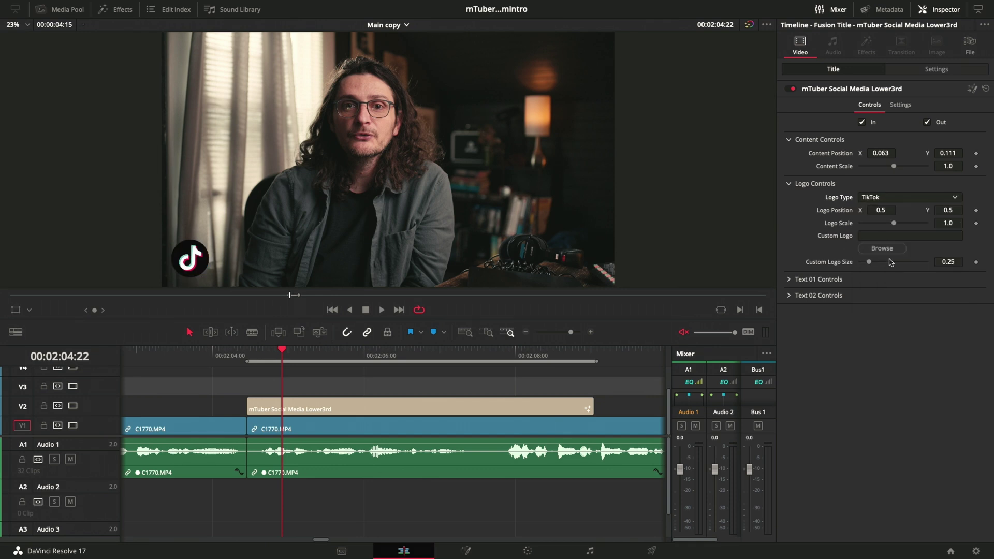
key("ctrl+minus")
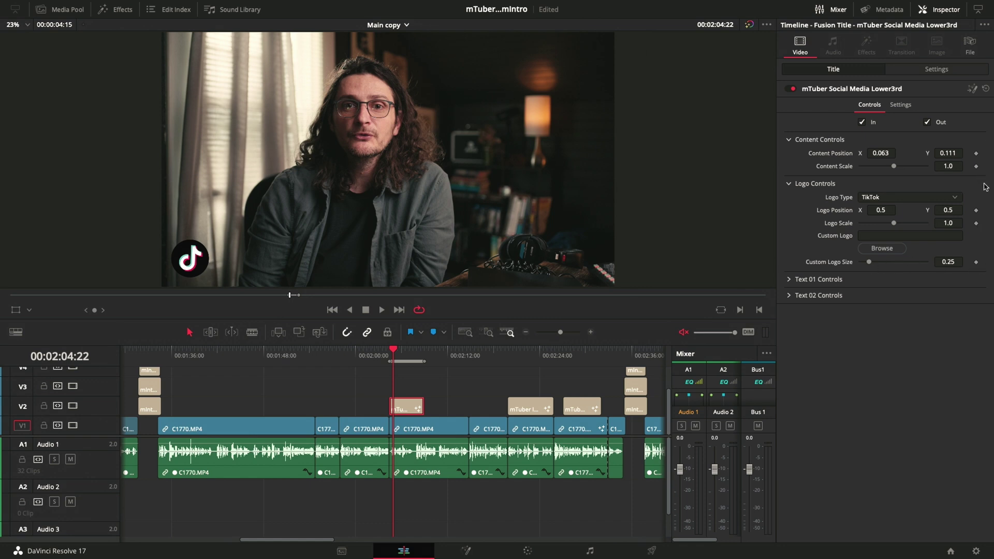
left_click(788, 280)
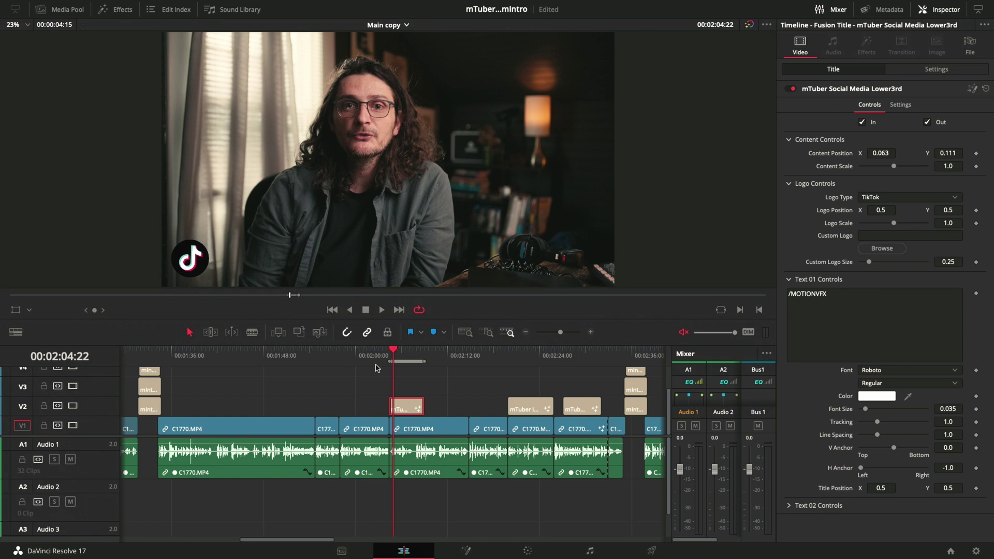
Replace the lower third's first line with the creator's handle and set its font to Bebas Neue.
left_click_drag(392, 360, 408, 359)
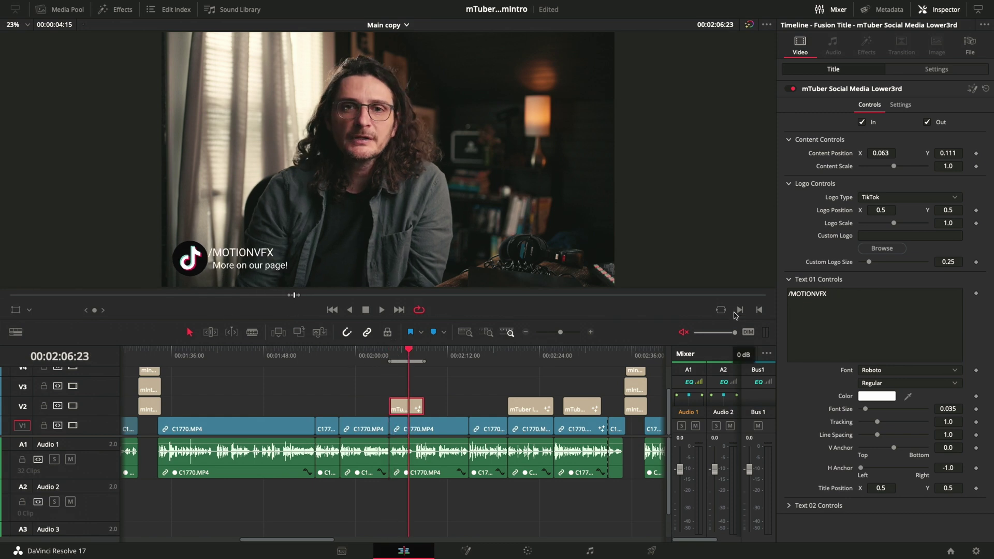
left_click(839, 295)
key("ctrl+a")
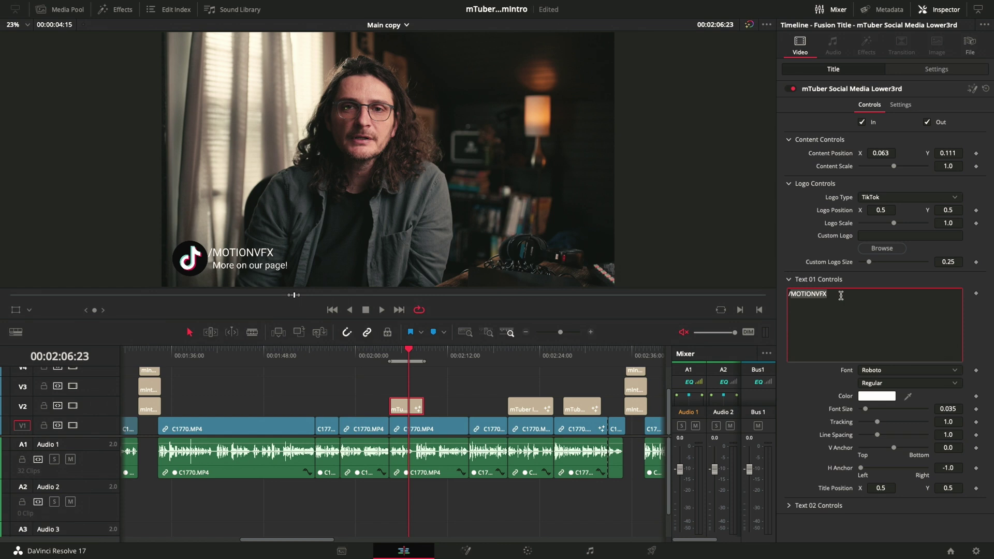
type("/phillipr")
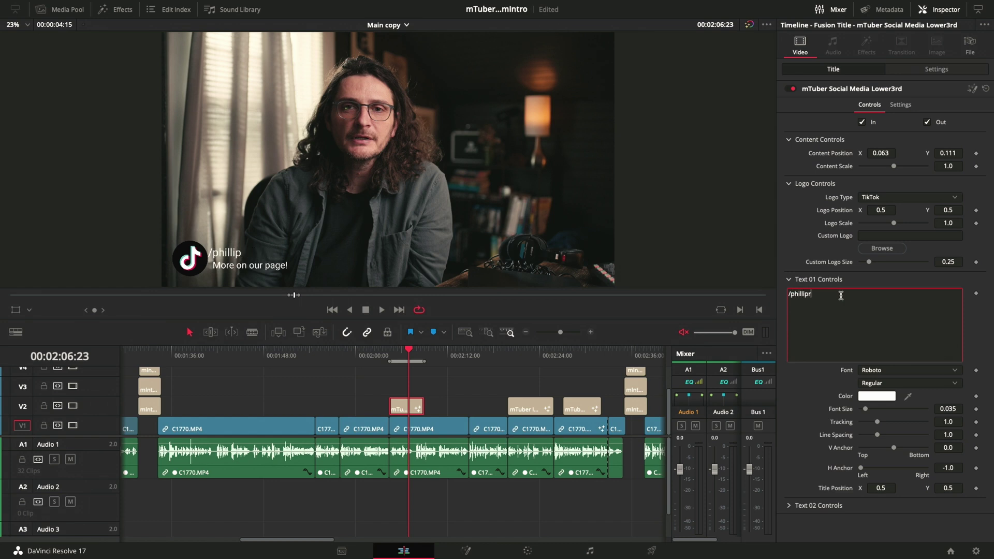
type("peck")
left_click(906, 370)
scroll(907, 228, "down", 3)
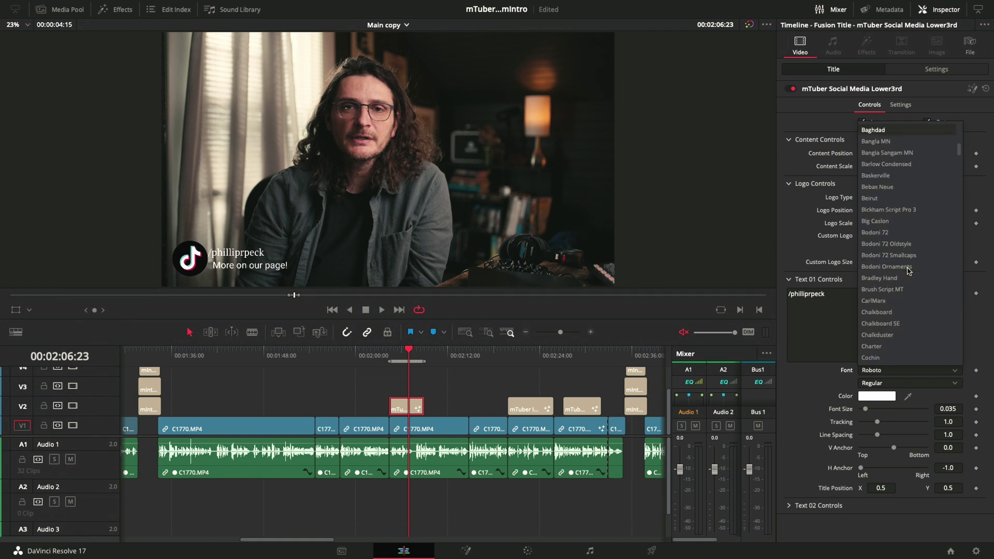
left_click(877, 187)
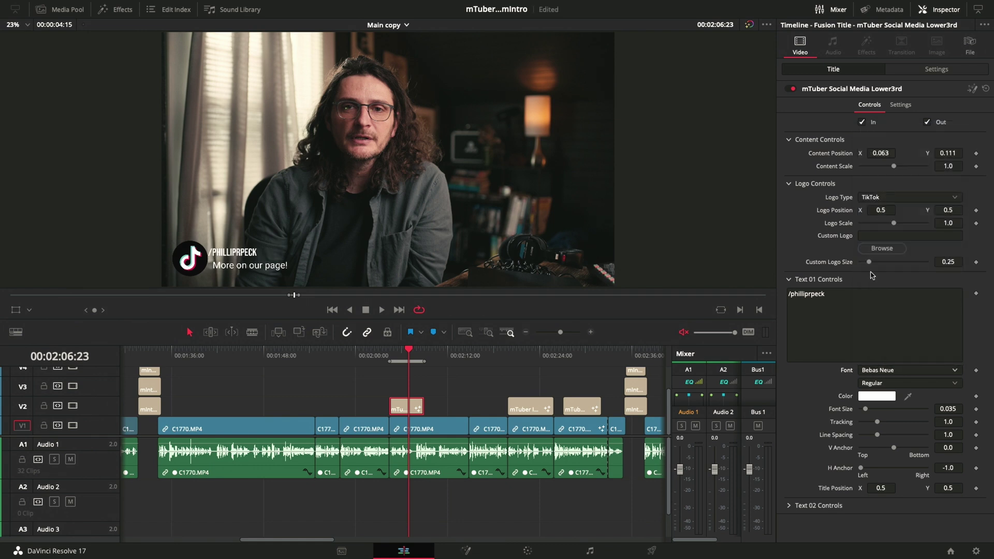
Remove the handle's leading slash and colour the first line cyan.
left_click(791, 293)
key("BackSpace")
left_click(885, 397)
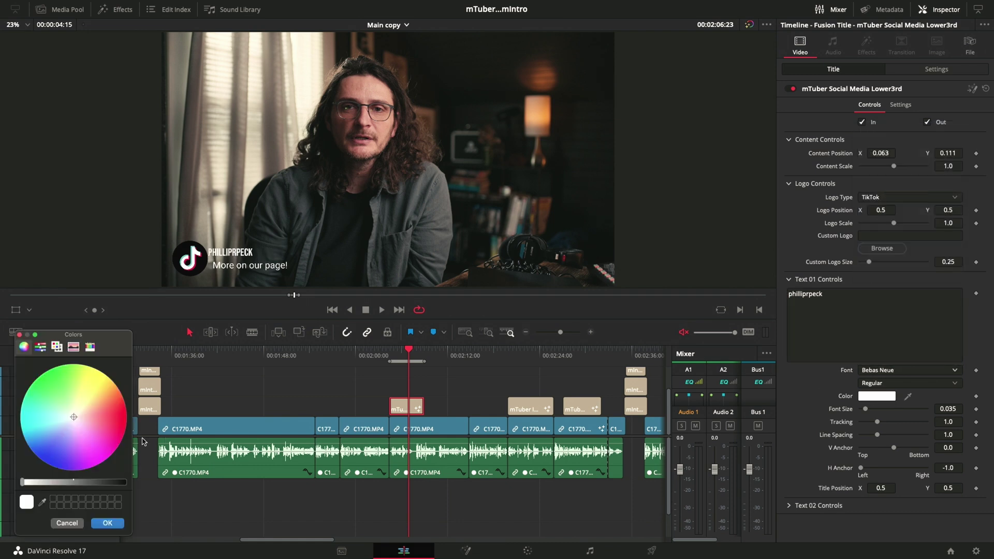
left_click(26, 419)
key("Return")
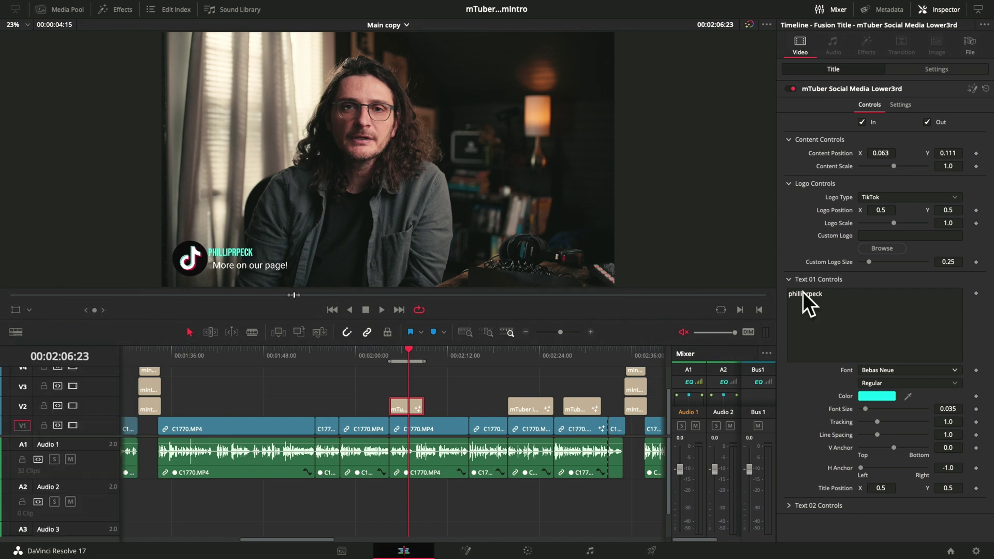
left_click(789, 280)
Change the second line to 'viral dance vids!!!' in pink sampled from the TikTok logo.
left_click(789, 295)
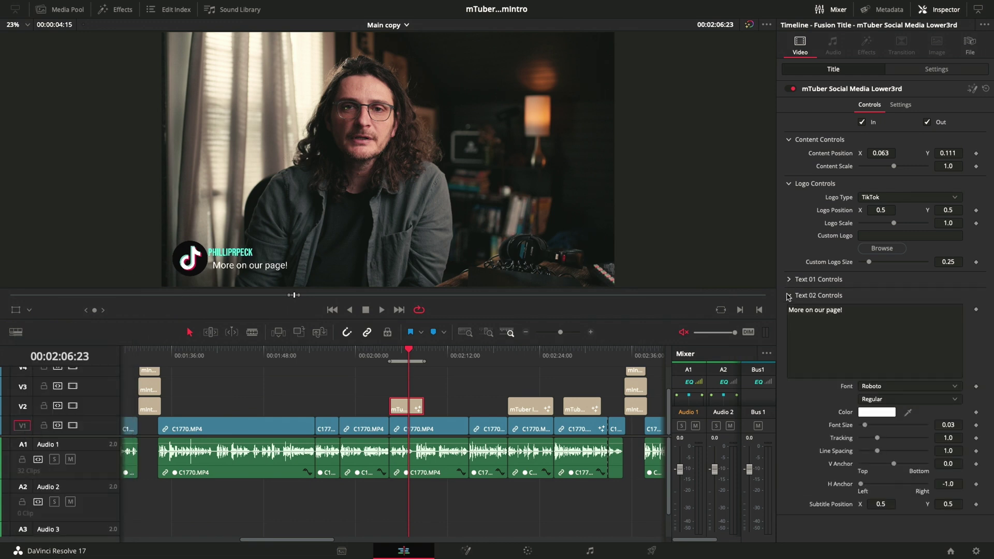
left_click(833, 311)
key("ctrl+a")
type("viral")
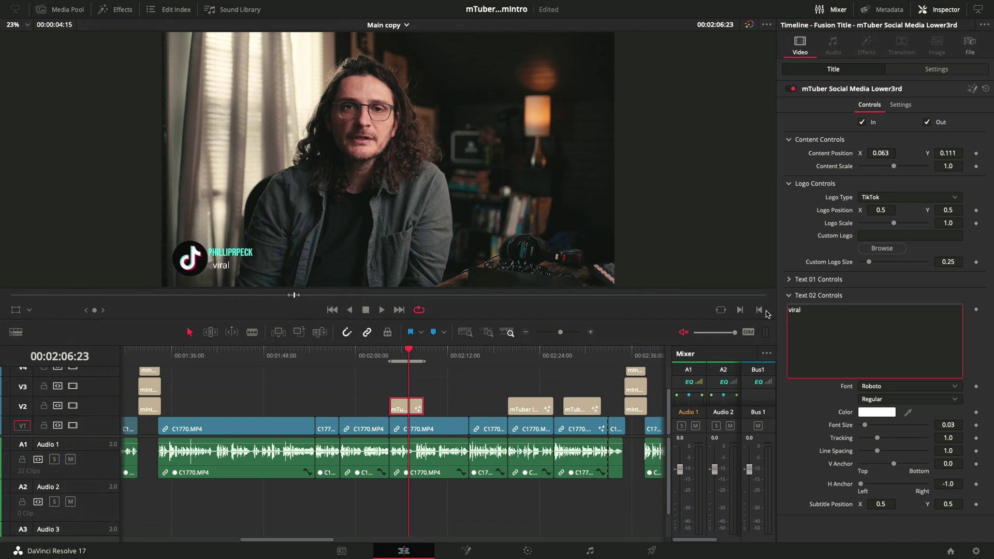
type(" dance vids!!!")
left_click(884, 412)
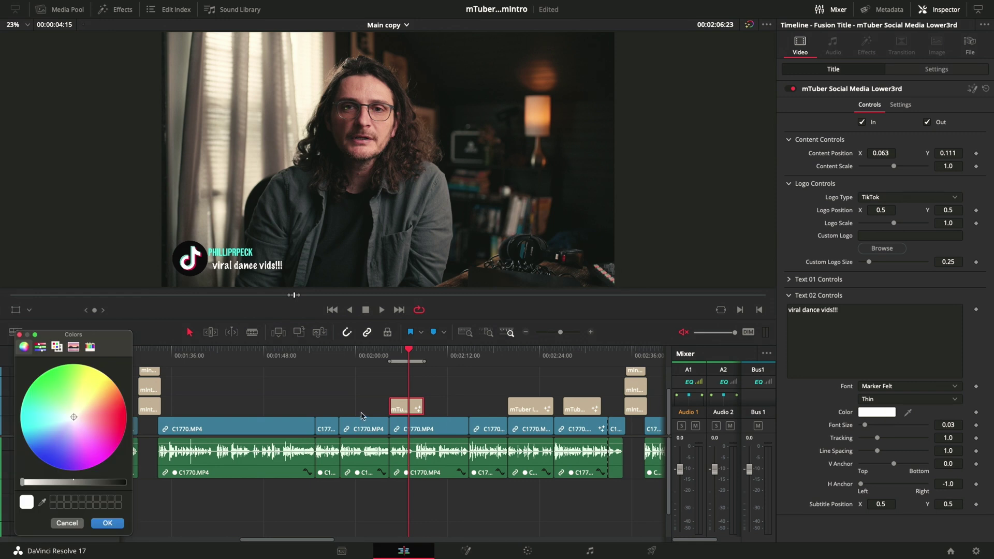
left_click(43, 503)
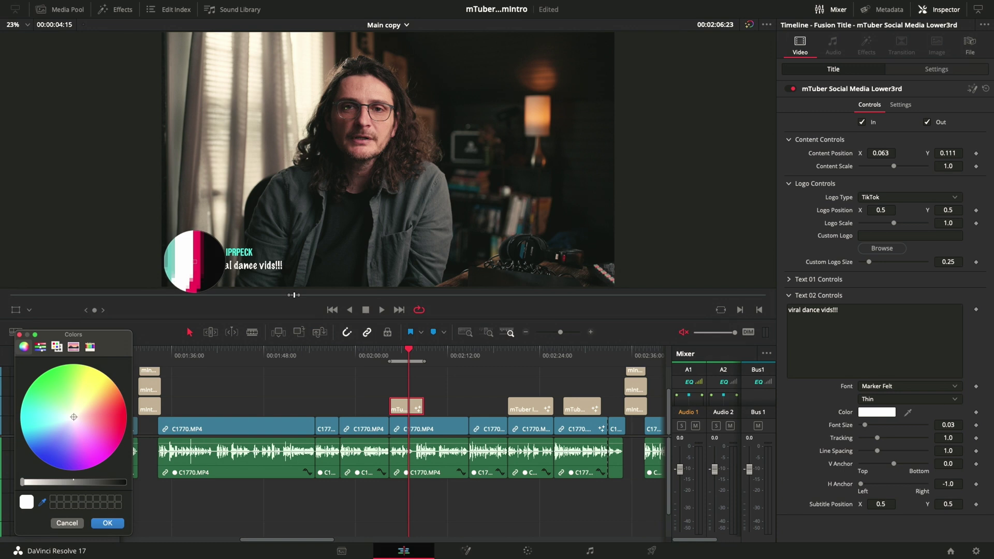
left_click(195, 262)
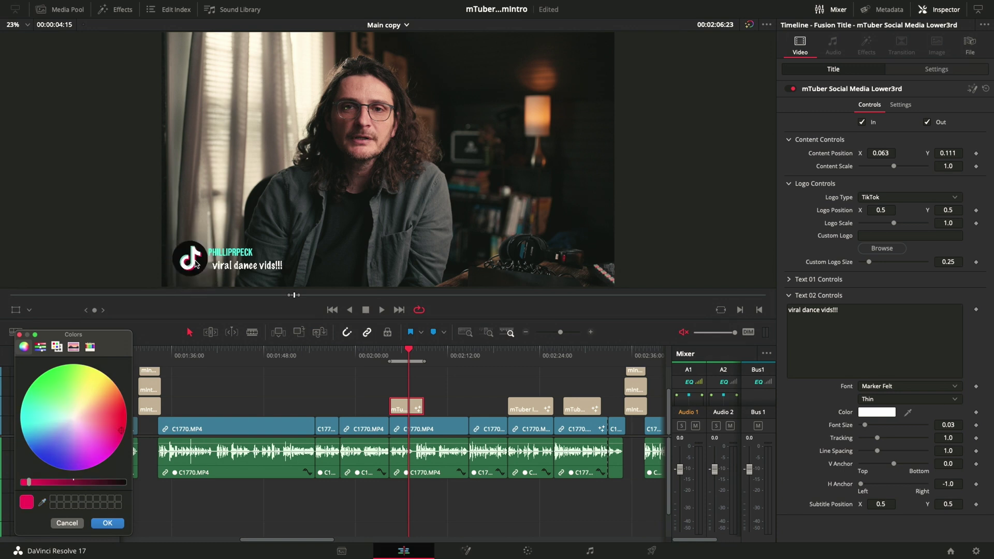
left_click(107, 524)
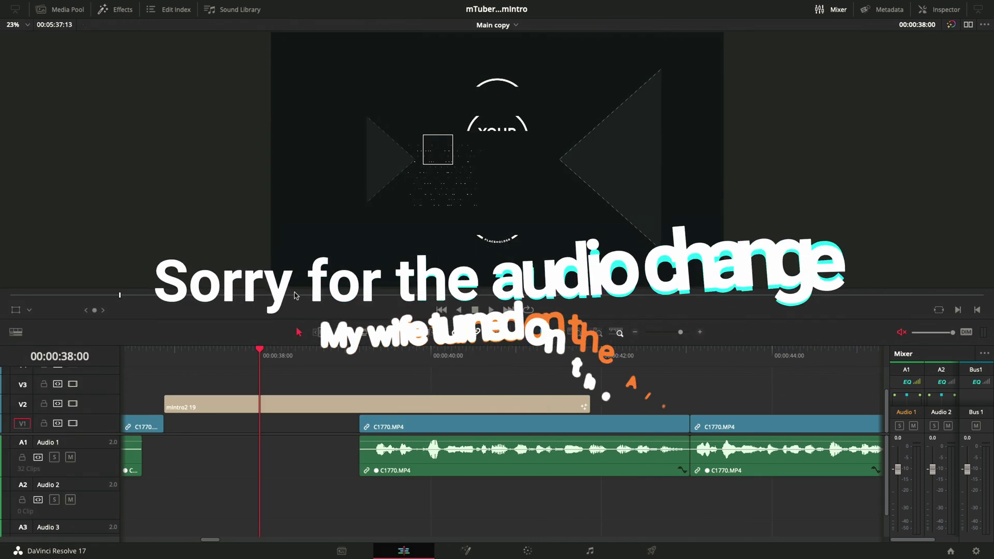
left_click_drag(178, 359, 304, 399)
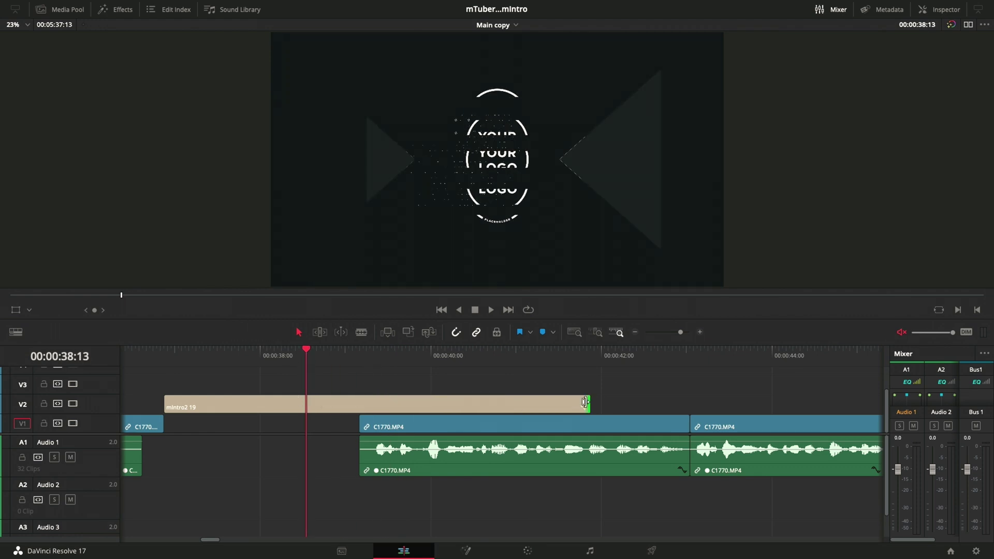
left_click_drag(585, 402, 391, 402)
left_click(326, 407)
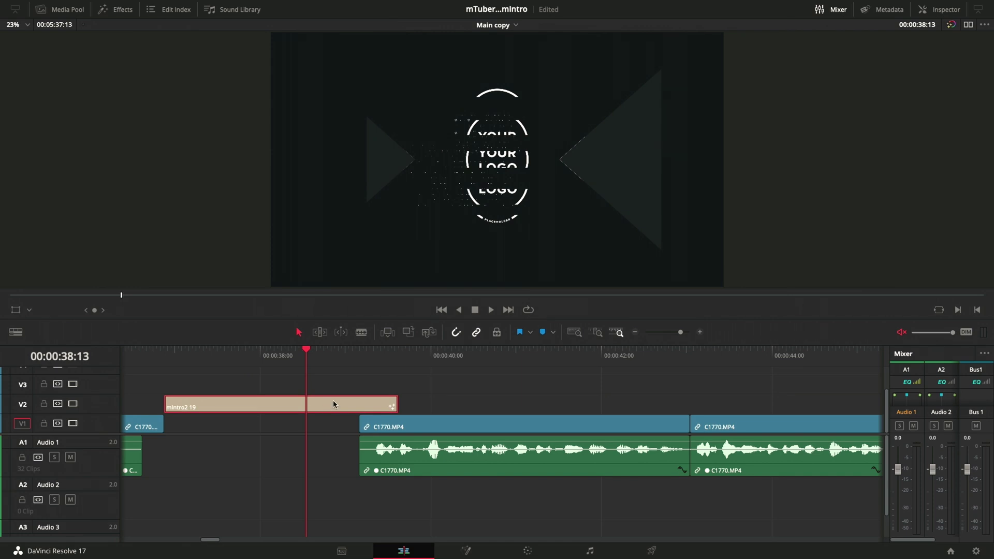
left_click(947, 11)
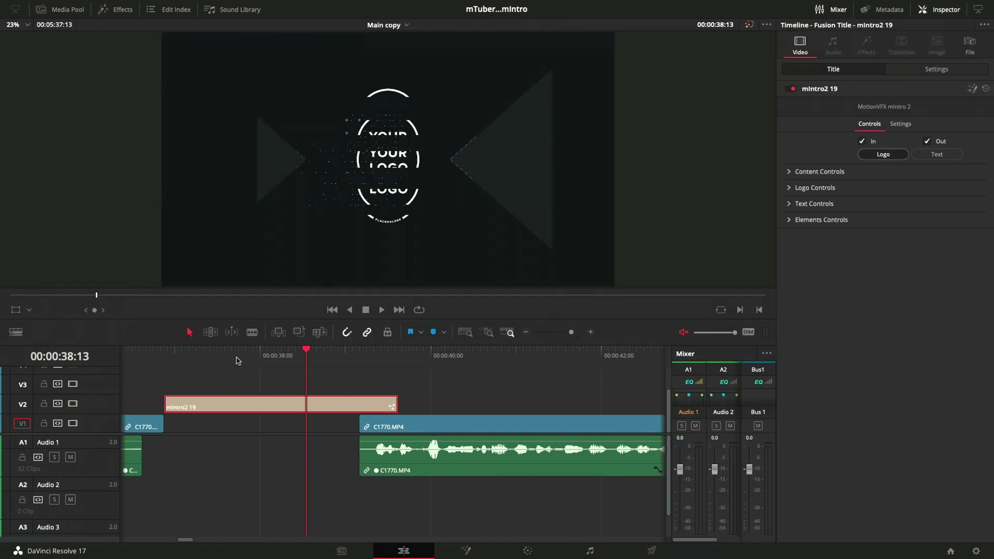
left_click_drag(182, 366, 171, 367)
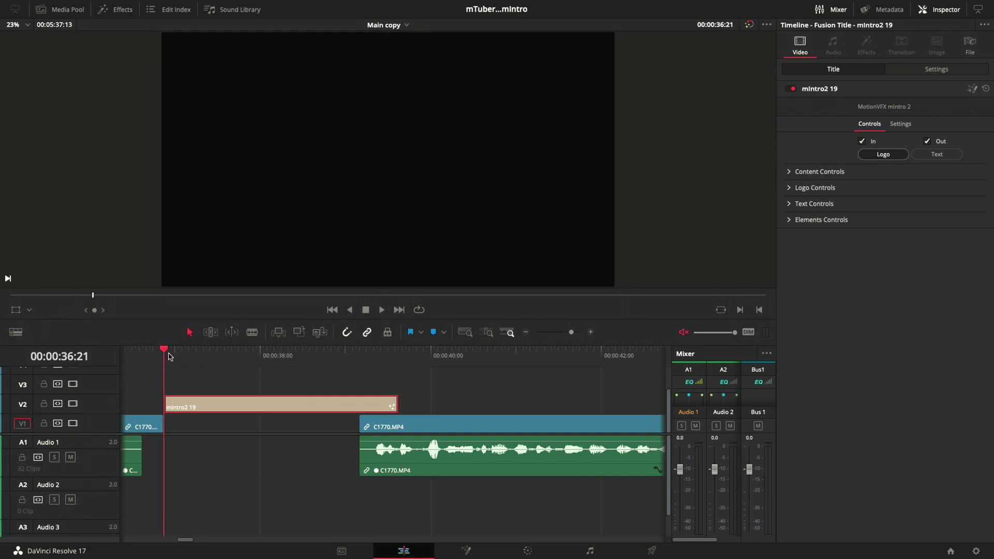
left_click_drag(172, 357, 210, 355)
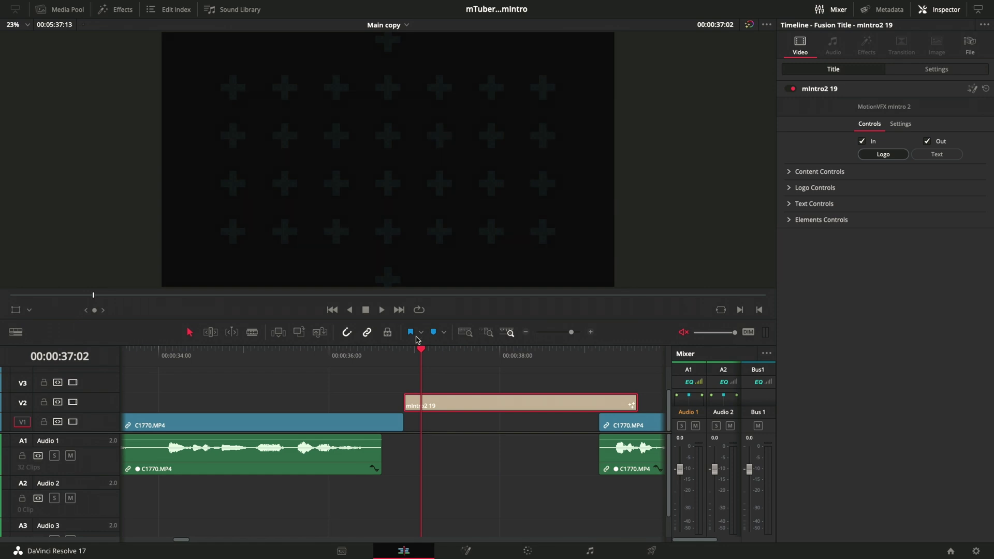
left_click_drag(406, 356, 578, 358)
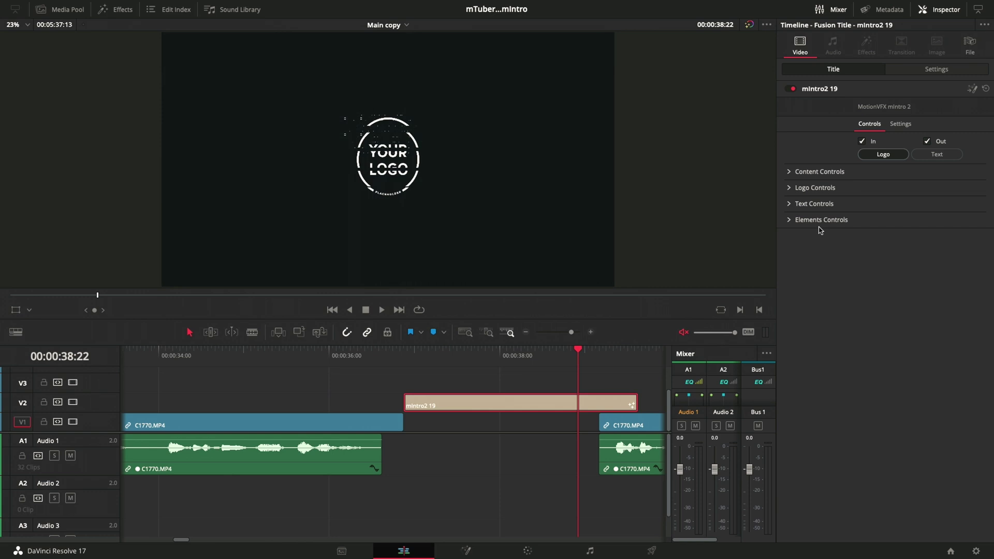
Replace the mIntro placeholder logo with the PRP logo image, My project.png.
left_click(792, 189)
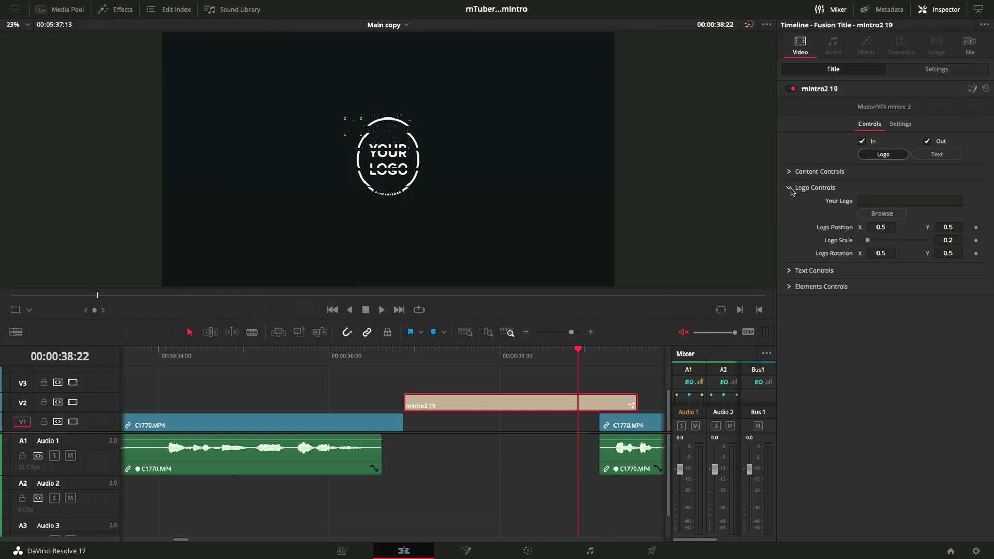
left_click(883, 215)
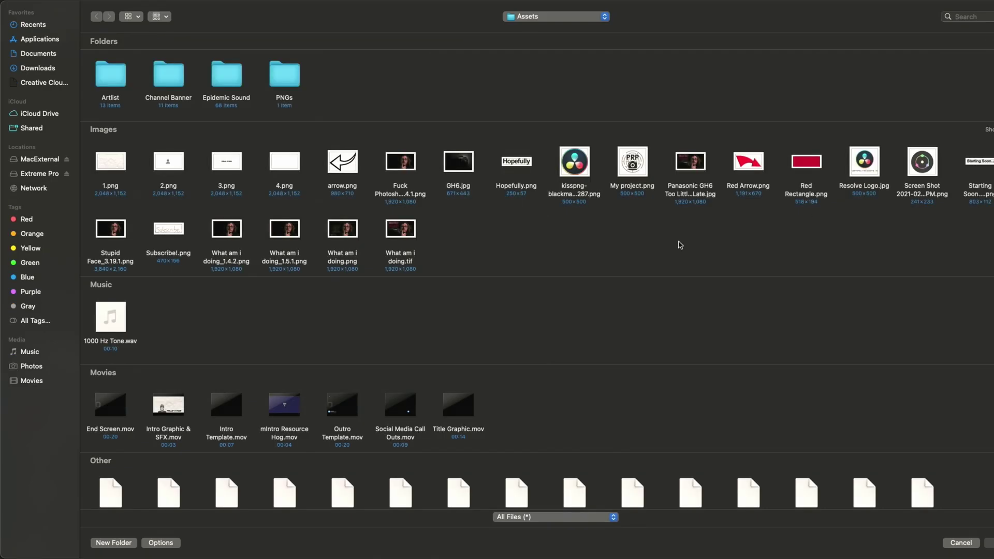
double_click(632, 171)
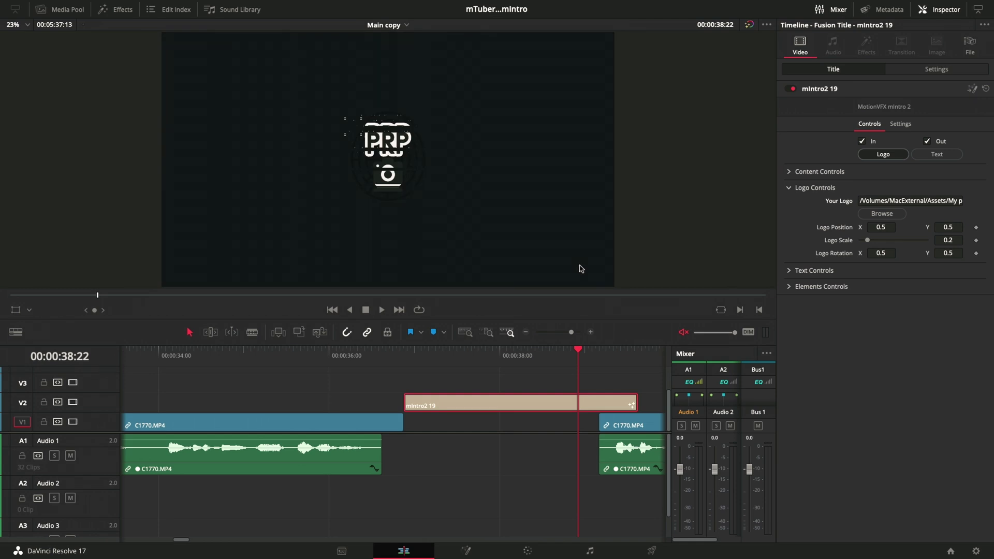
left_click_drag(578, 350, 598, 352)
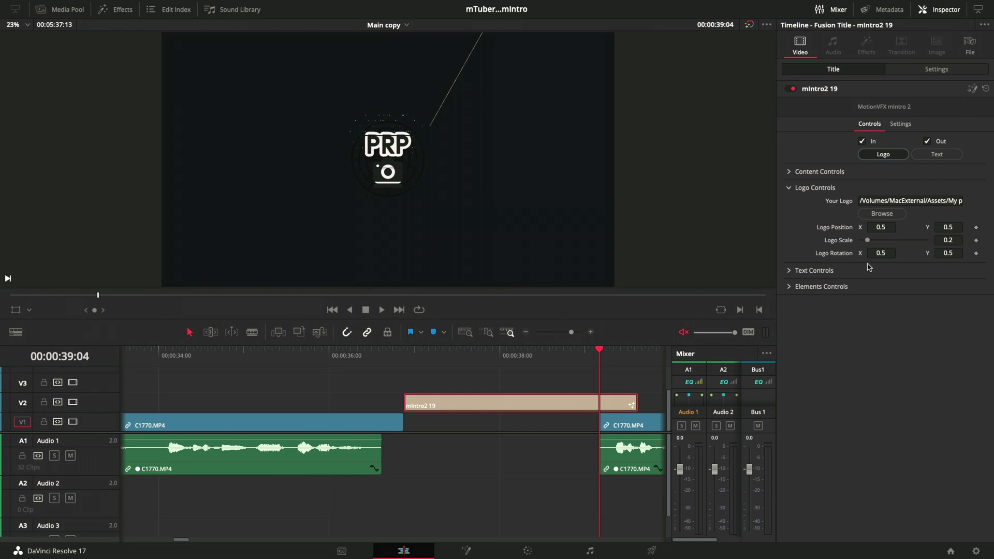
Lighten the title's background colour to slate blue (R 0.188, G 0.251, B 0.325).
left_click(789, 189)
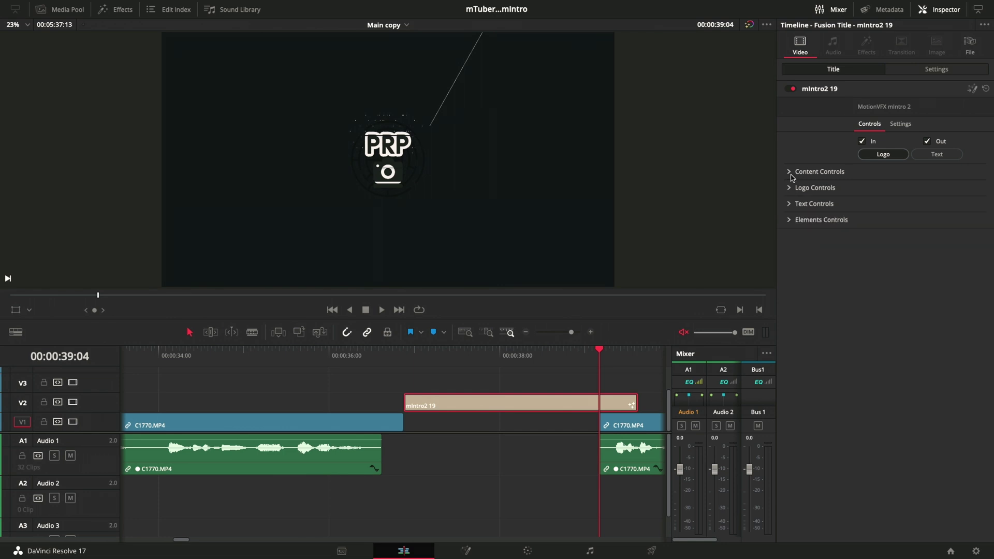
left_click(442, 352)
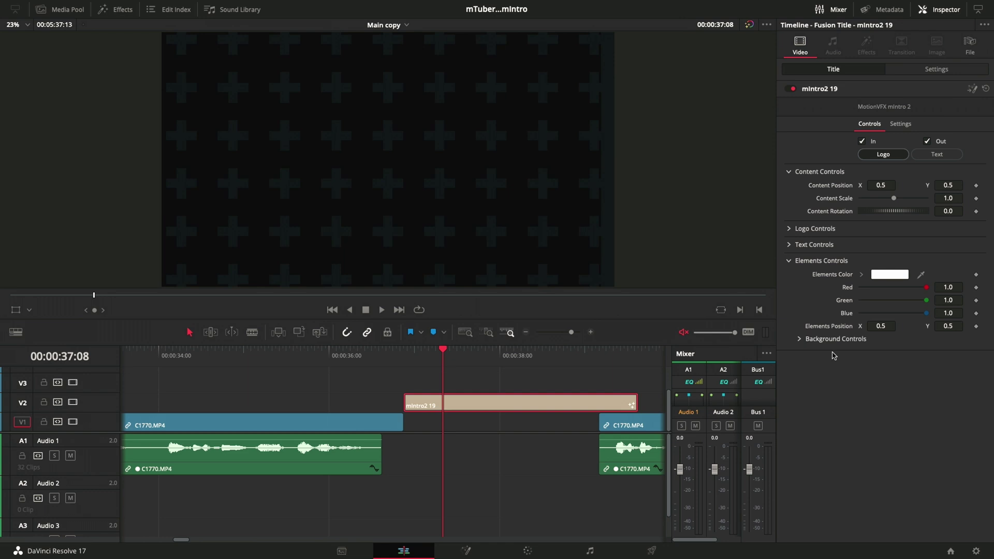
left_click(801, 340)
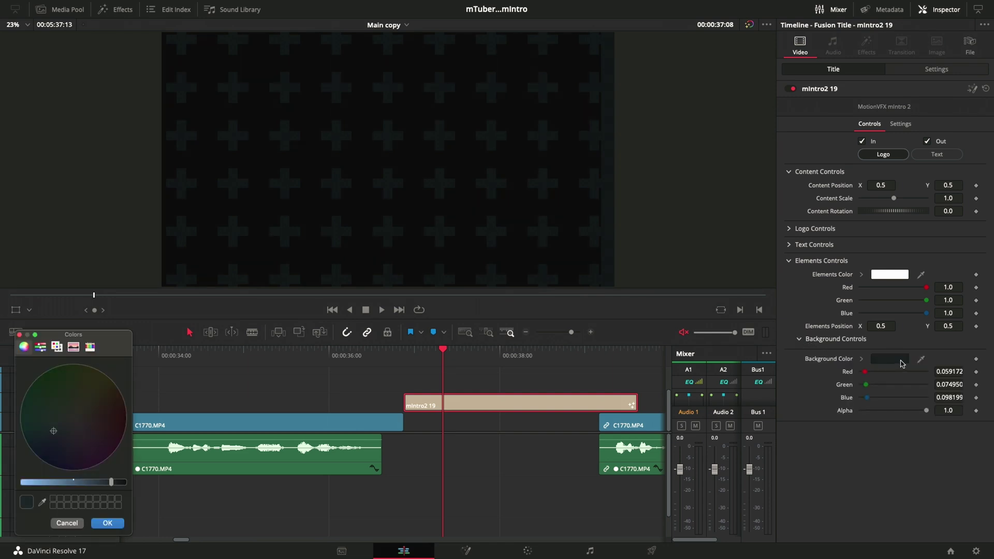
left_click_drag(102, 483, 91, 483)
left_click(107, 523)
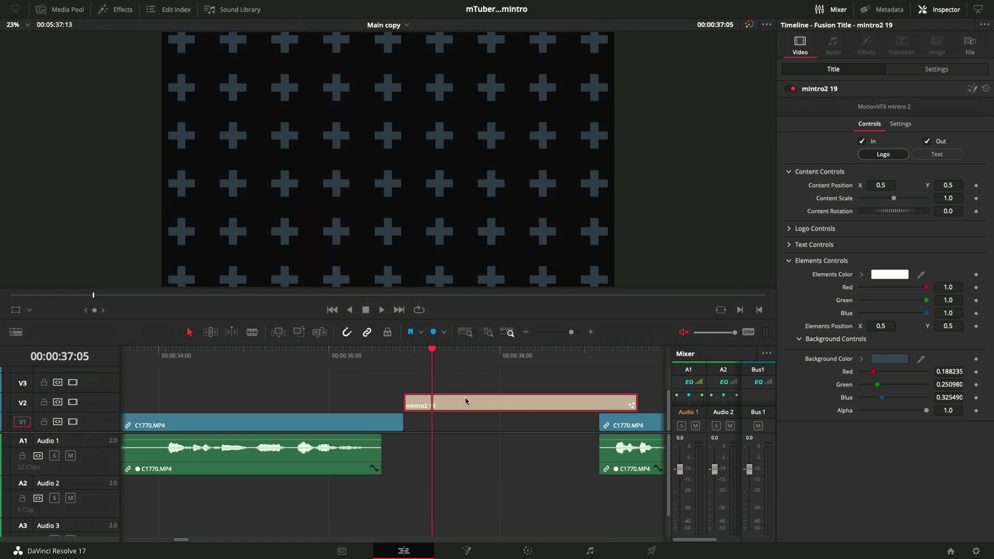
Move the mintro2 19 title up to V3 and place a Solid Color generator on V2 beneath it.
left_click_drag(466, 398, 459, 371)
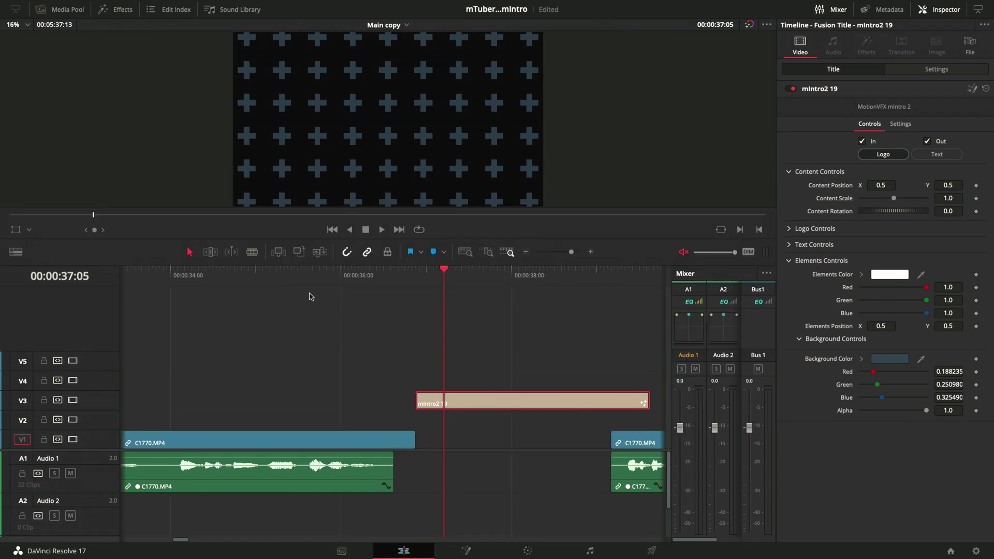
left_click(117, 11)
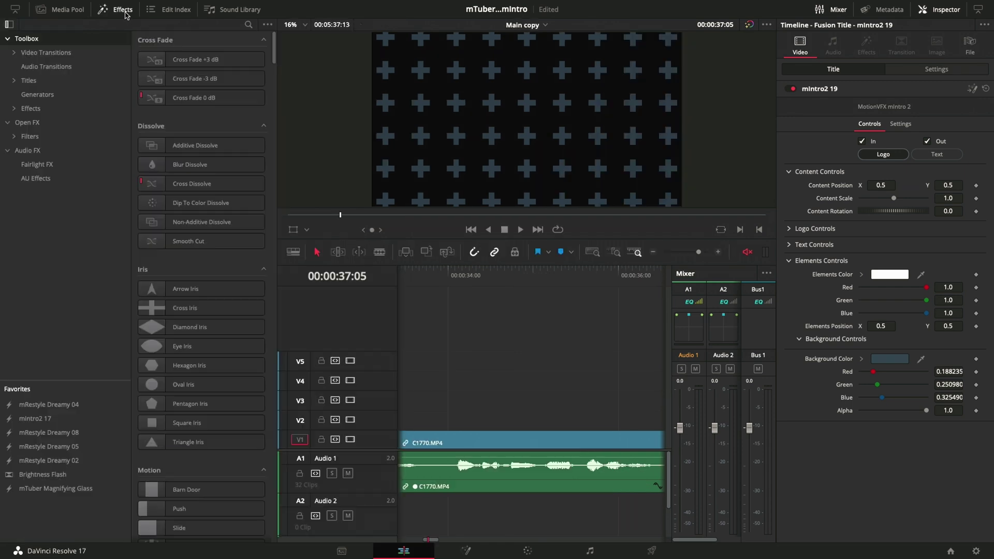
left_click(103, 99)
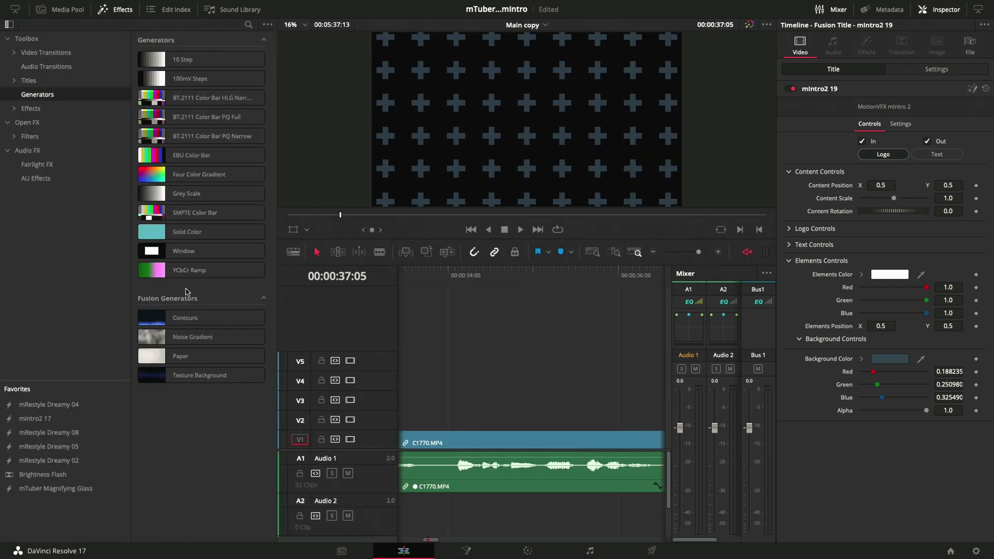
left_click_drag(230, 232, 667, 421)
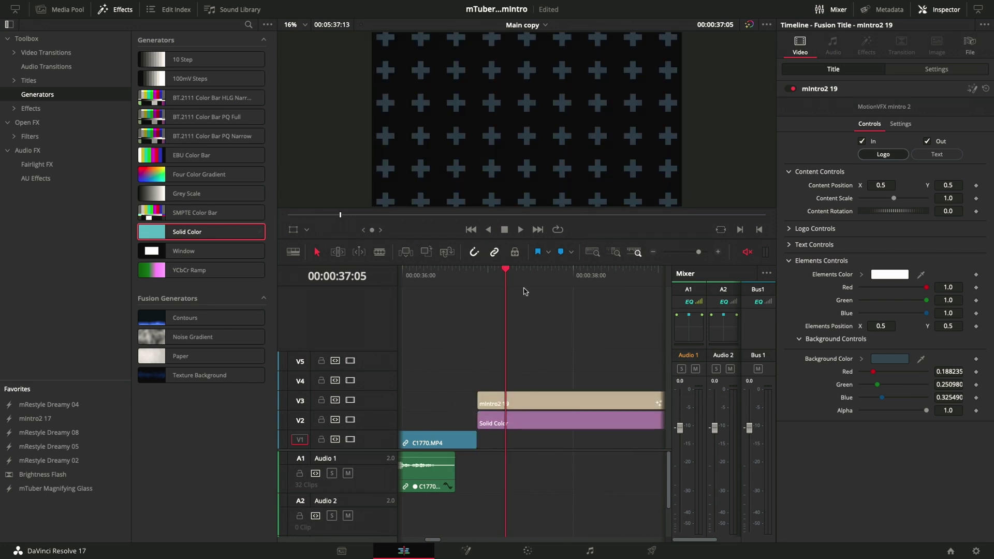
Set the Solid Color clip's colour to orange in the Inspector.
left_click(534, 269)
left_click(558, 429)
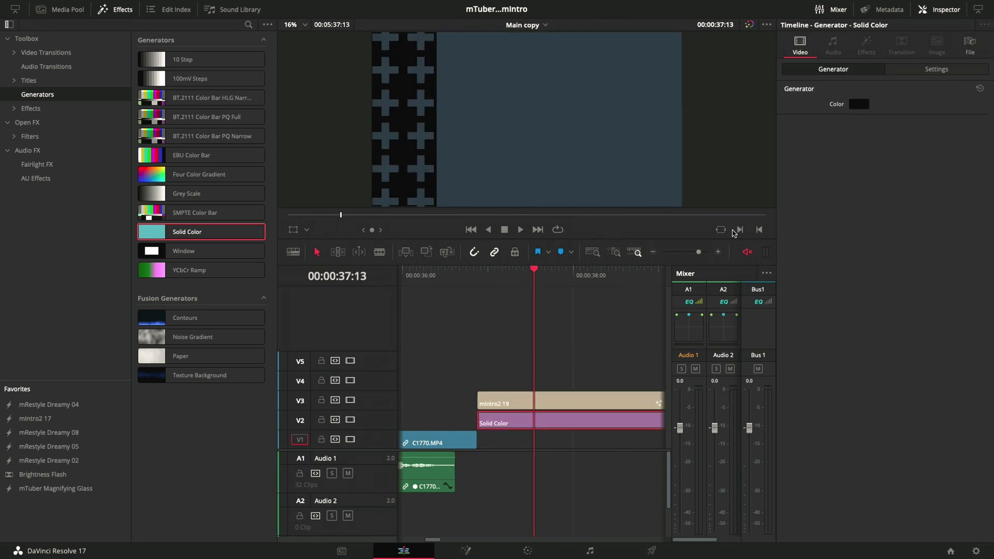
left_click(859, 104)
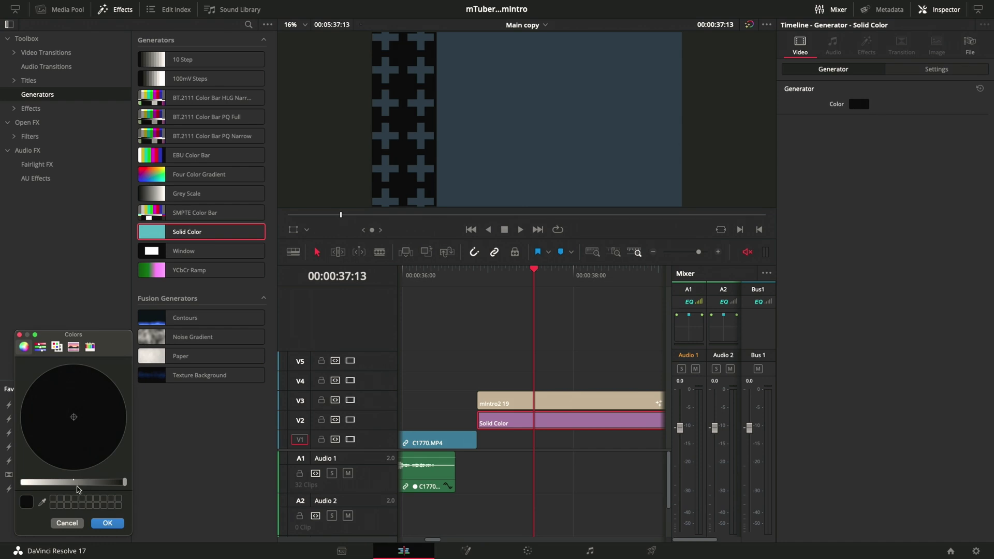
left_click_drag(70, 483, 35, 482)
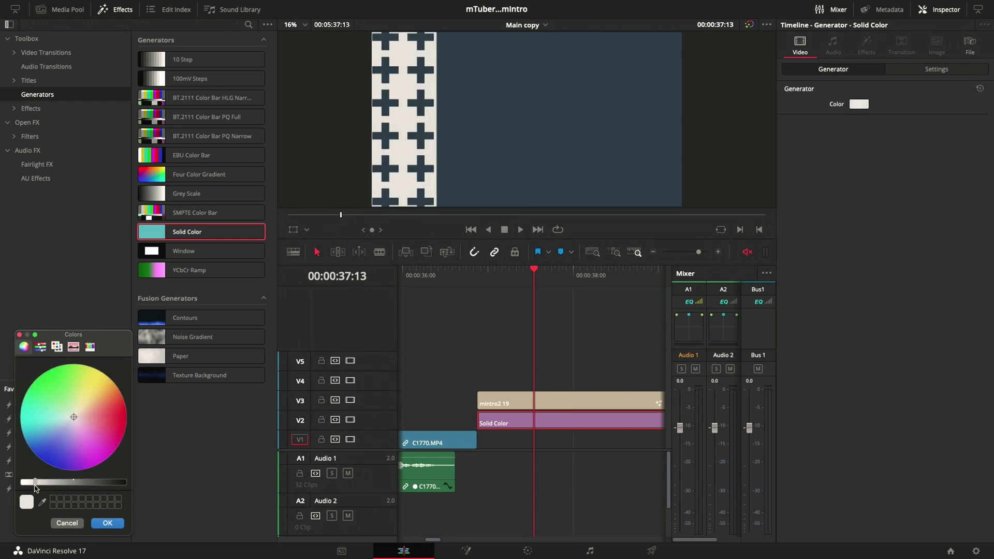
left_click(105, 523)
mouse_move(507, 284)
left_mouse_down()
mouse_move(493, 281)
mouse_move(551, 289)
mouse_move(493, 293)
left_mouse_up()
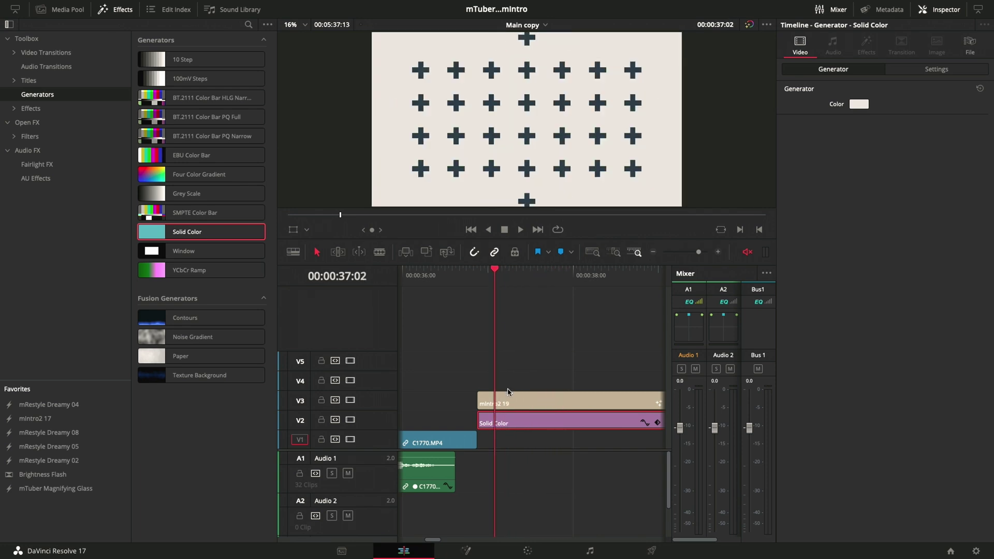
left_click(859, 104)
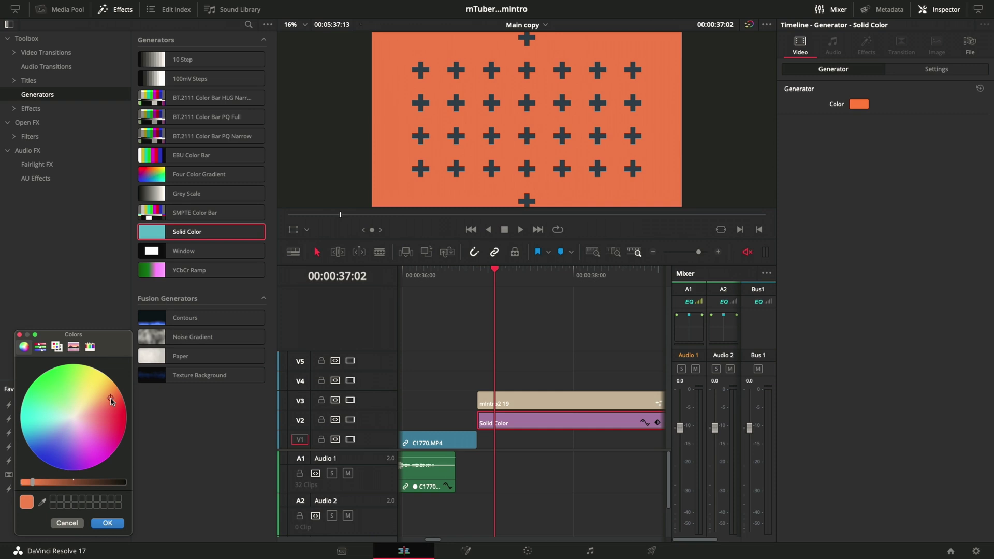
left_click(106, 523)
left_click(534, 273)
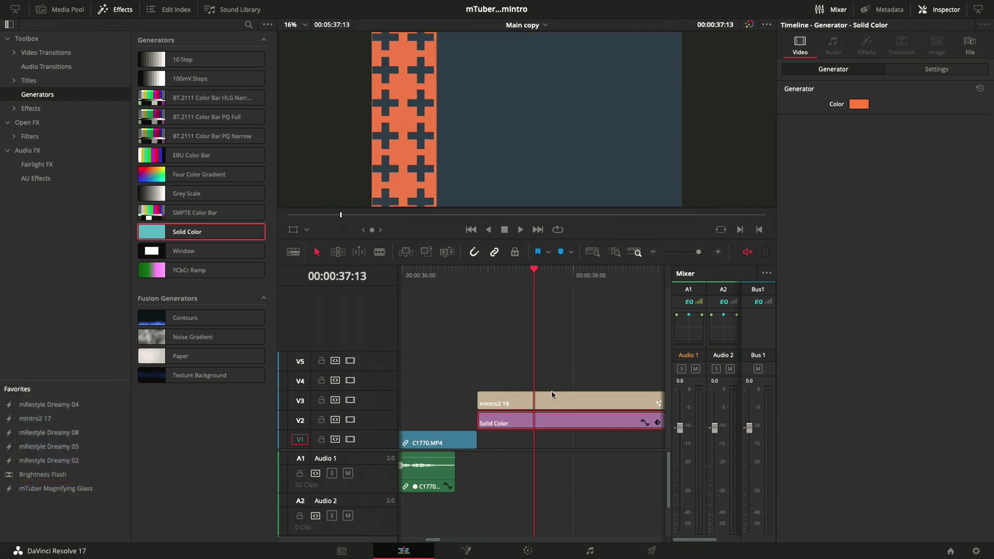
left_click(549, 404)
Darken the mintro2 19 title's background colour slightly.
left_click(115, 9)
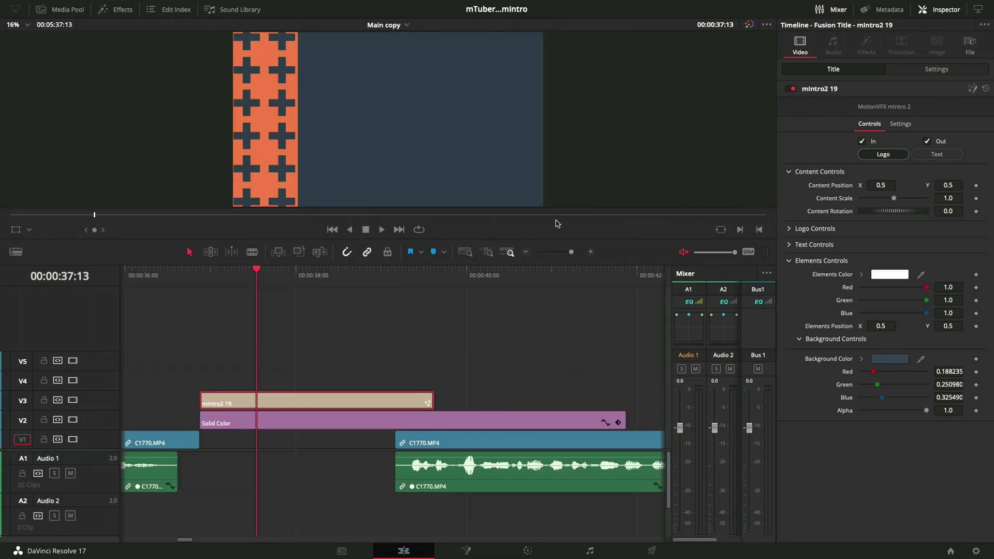
left_click(886, 359)
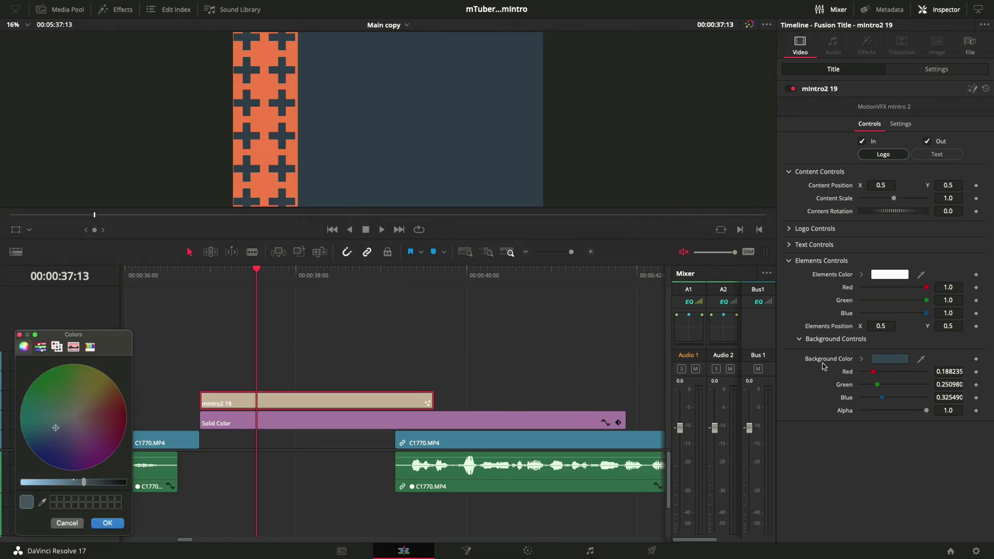
left_click_drag(84, 482, 92, 483)
left_click(108, 523)
key("space")
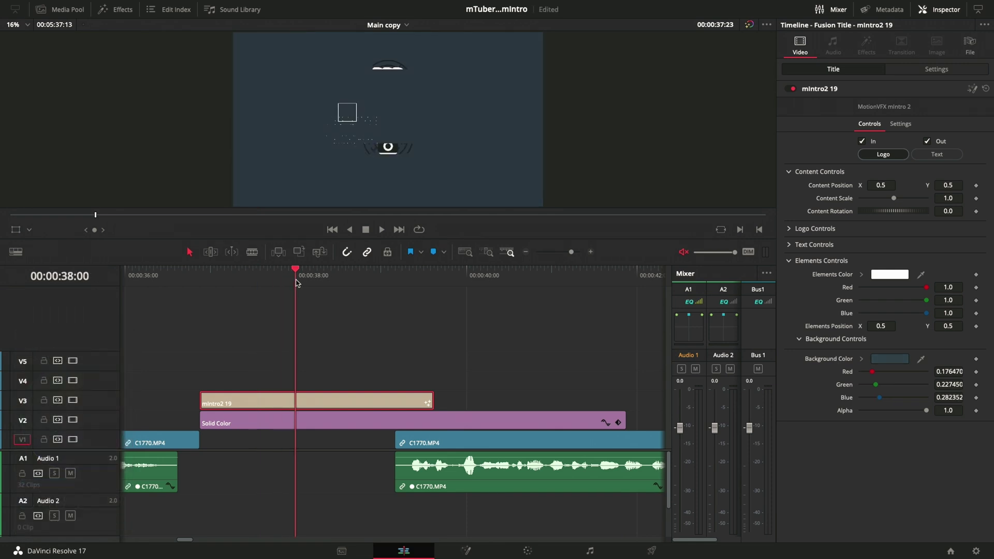
Trim the Solid Color clip to end with the title and make the title elements aqua.
left_click_drag(624, 421, 434, 420)
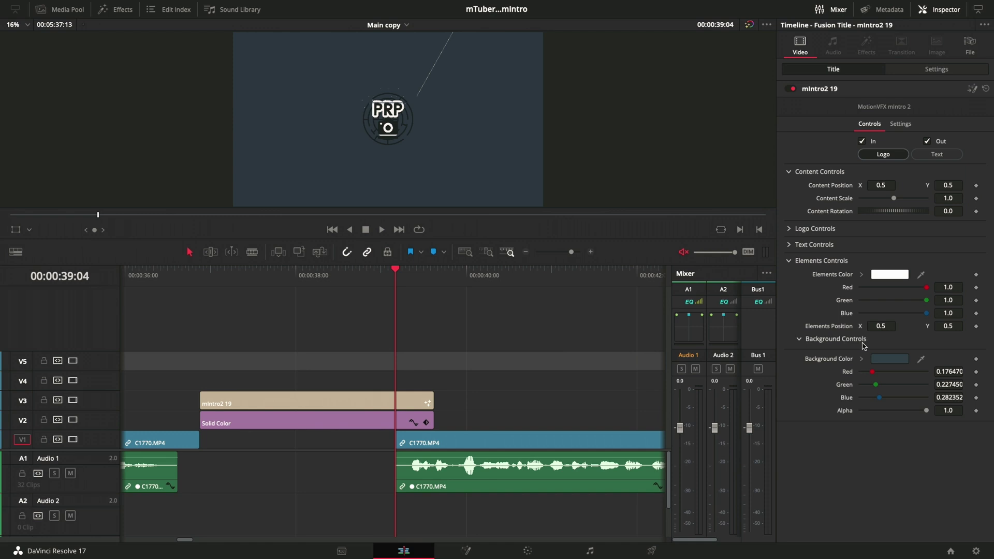
left_click(835, 340)
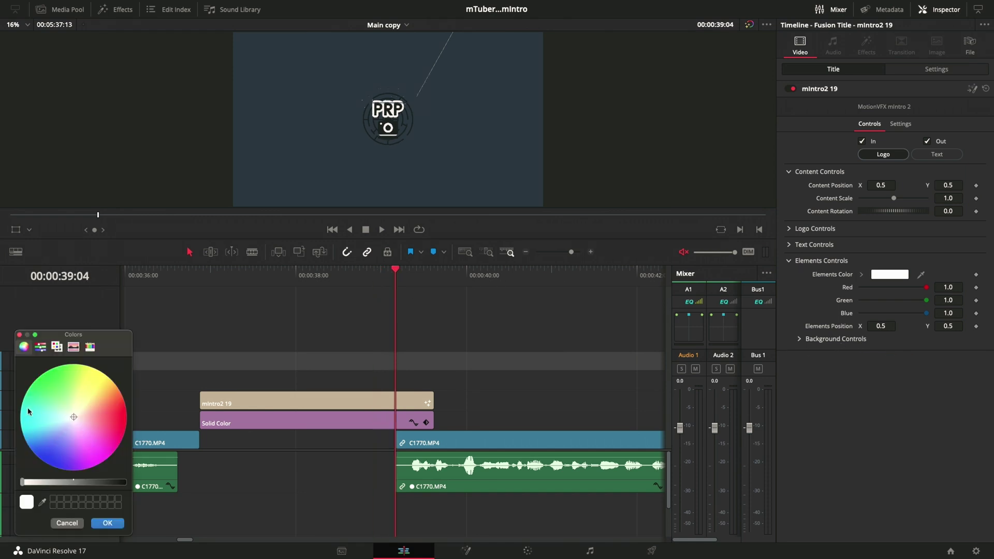
left_click(28, 408)
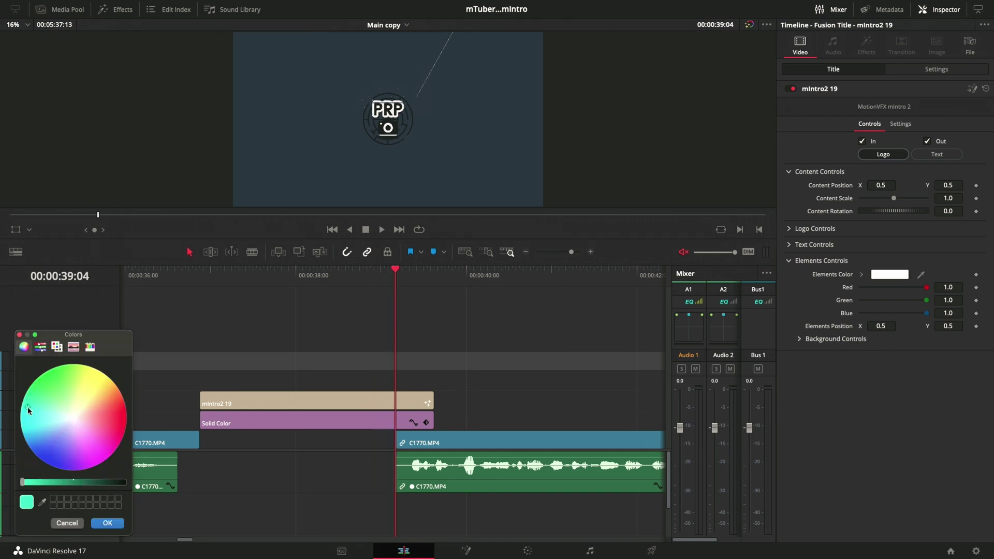
left_click(108, 523)
Play back the intro to review the aqua title over the orange background.
left_click_drag(300, 288, 366, 289)
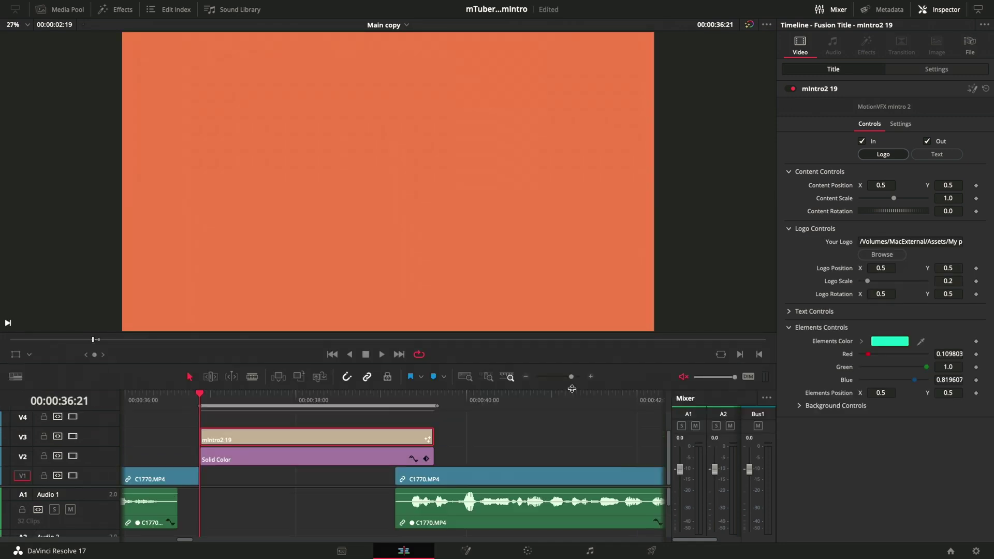
key("space")
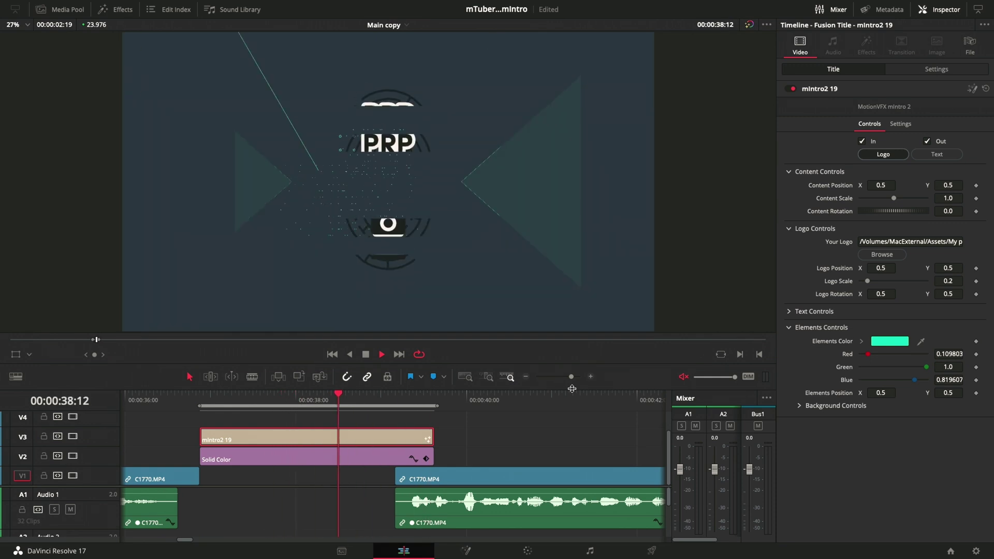
key("space")
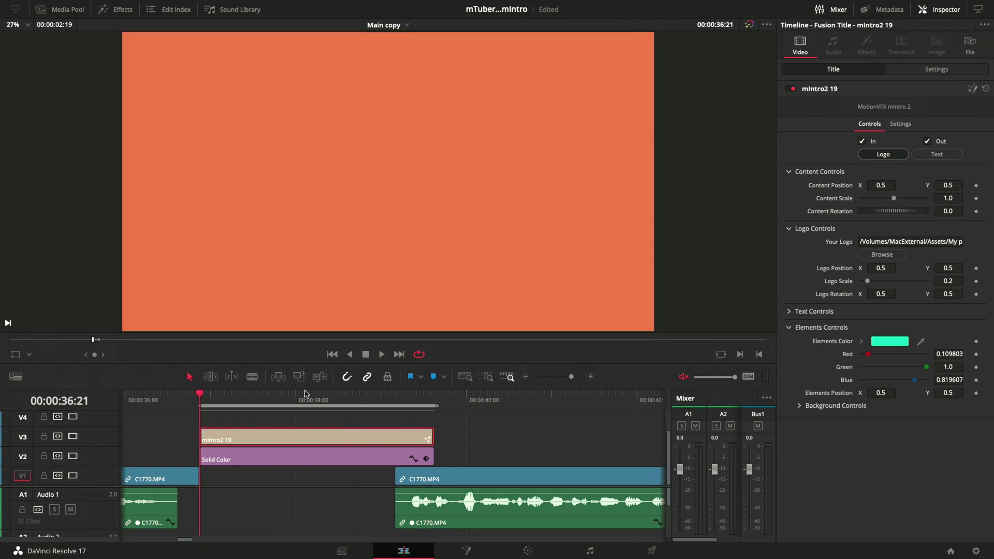